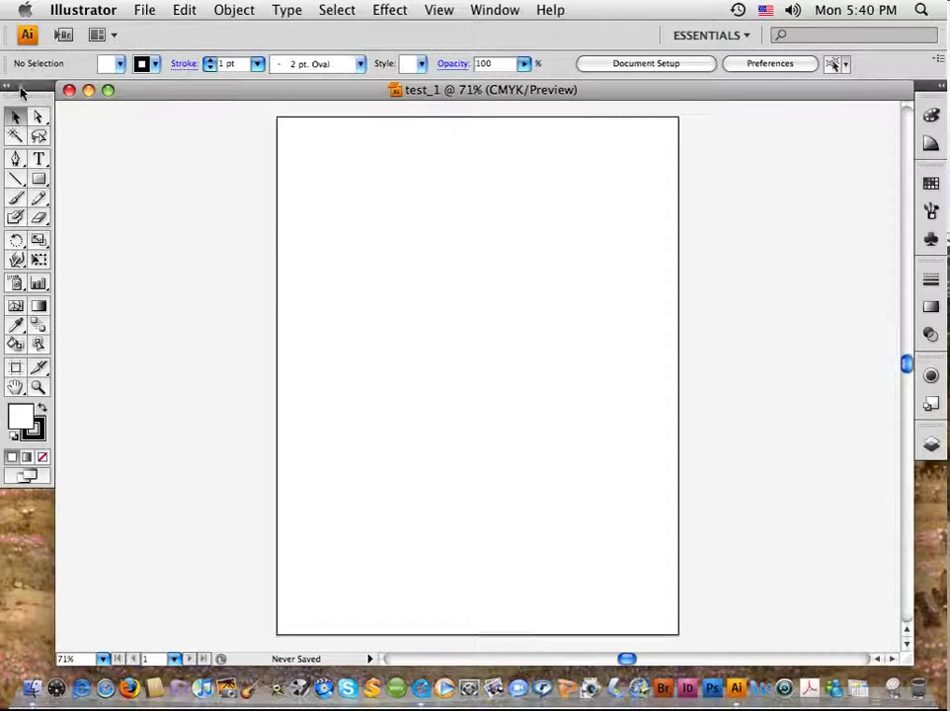
# Step: Undock the Tools panel, try its single-column layout, and leave it floating beside the artboard in two columns
pyautogui.moveTo(31, 93); pyautogui.dragTo(155, 146)
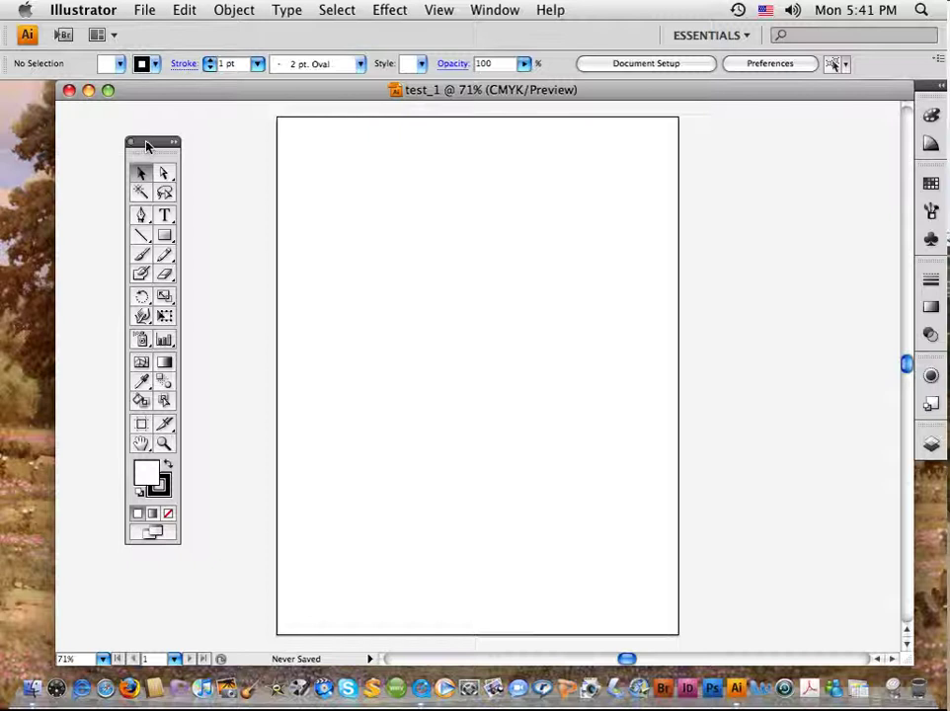
pyautogui.click(174, 143)
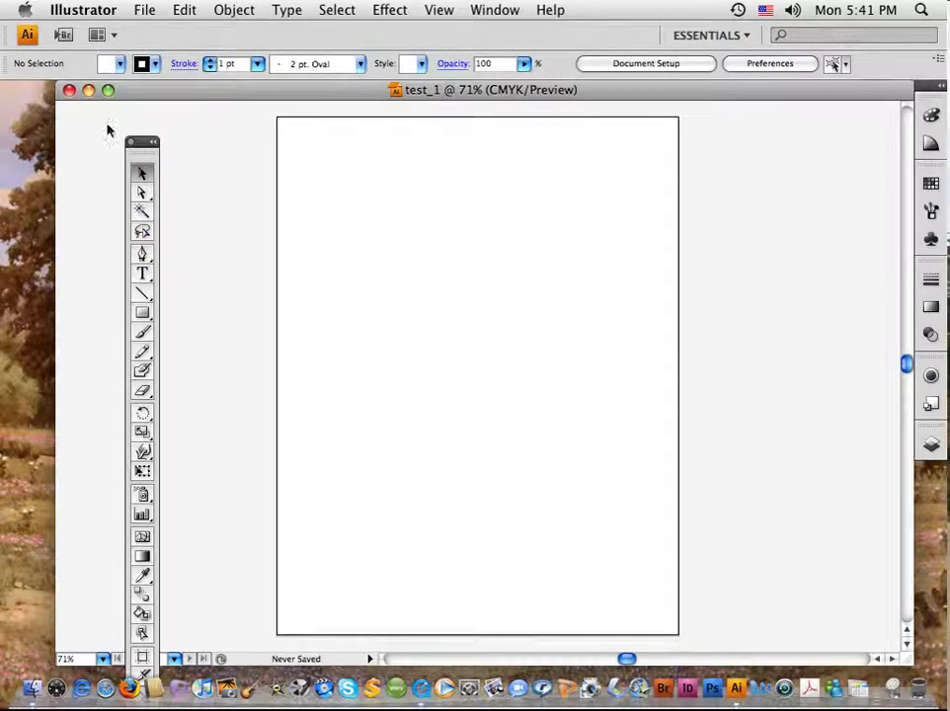
pyautogui.click(154, 146)
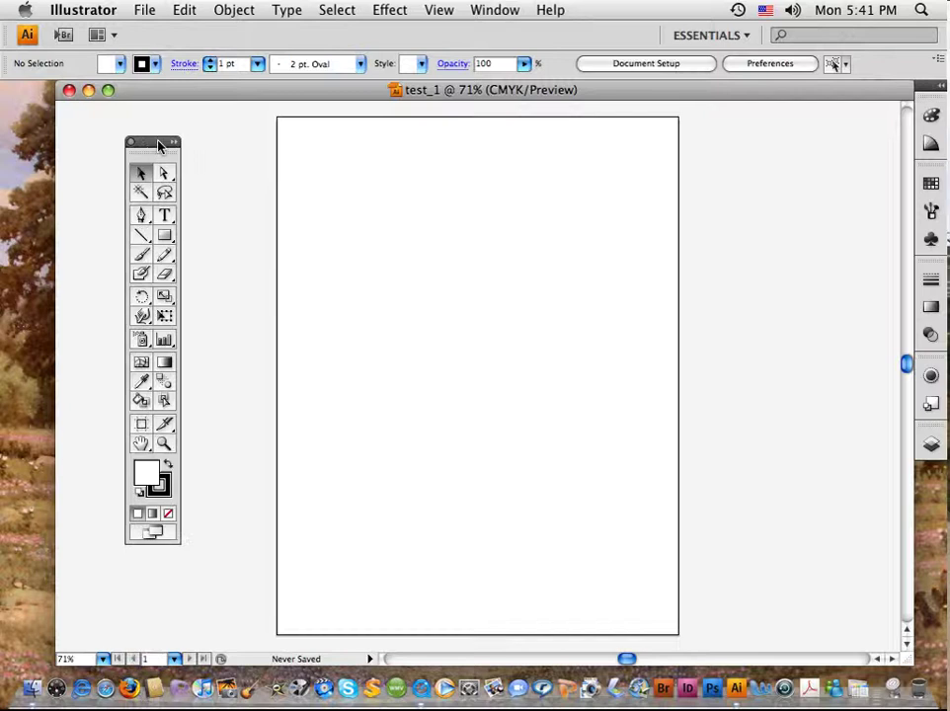
pyautogui.click(174, 145)
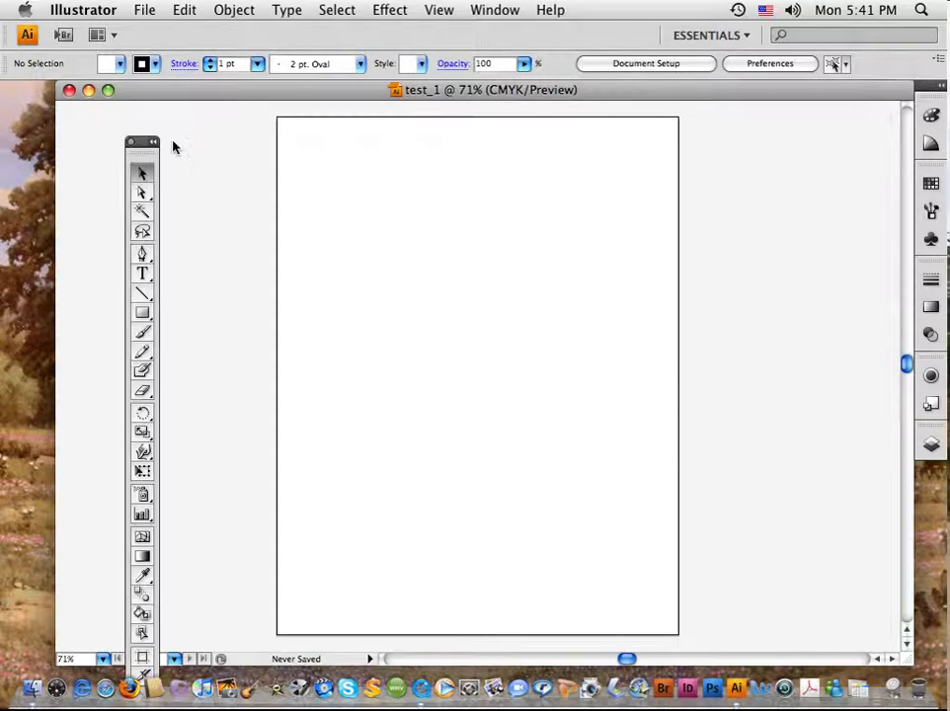
pyautogui.moveTo(141, 142); pyautogui.dragTo(141, 112)
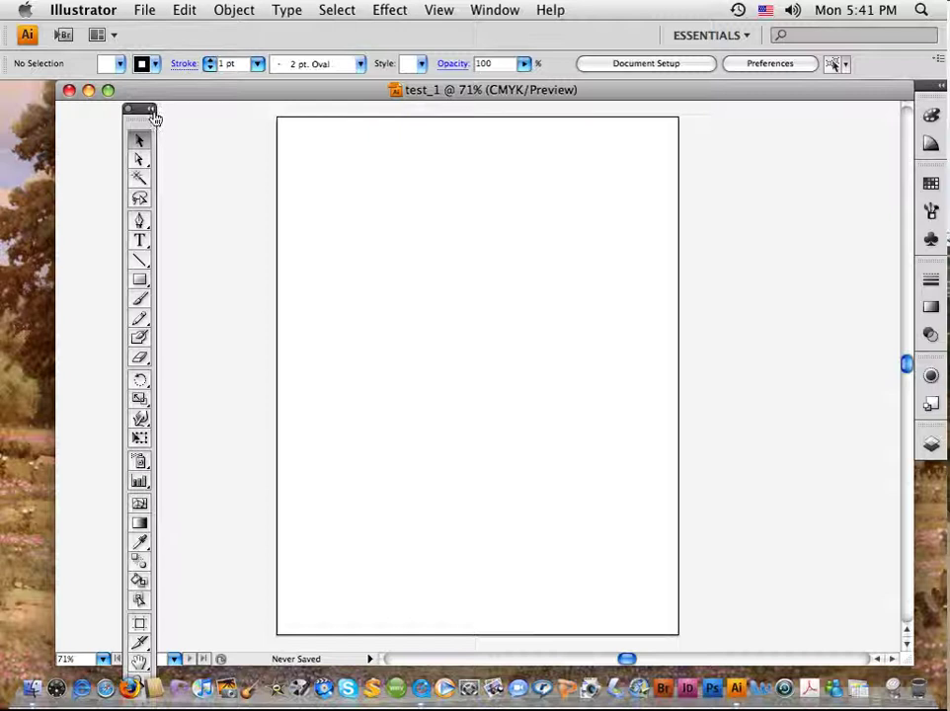
pyautogui.click(151, 110)
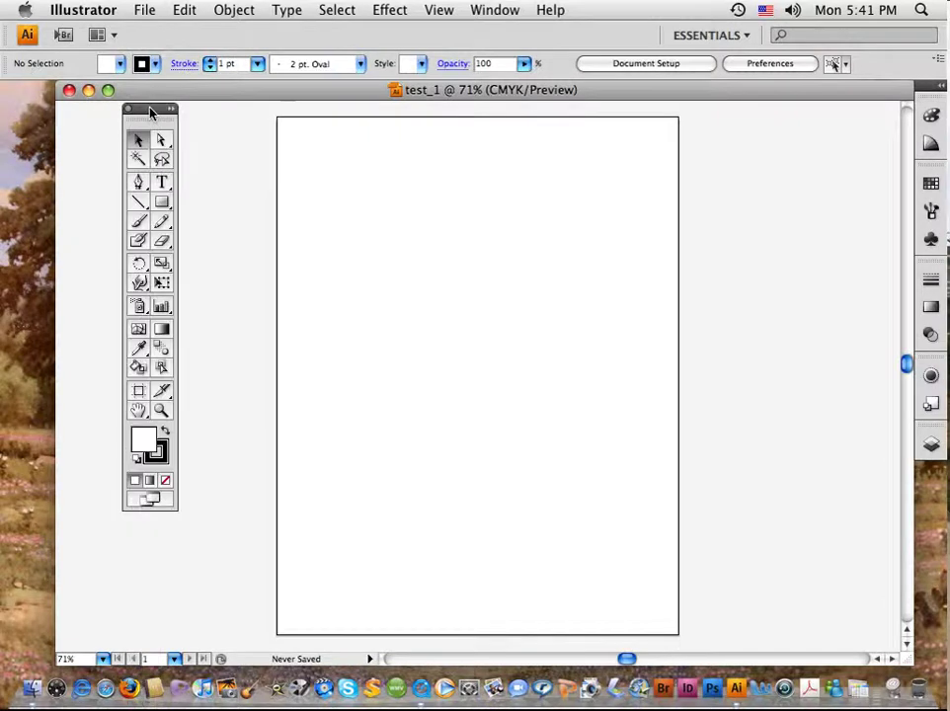
pyautogui.moveTo(150, 112); pyautogui.dragTo(122, 139)
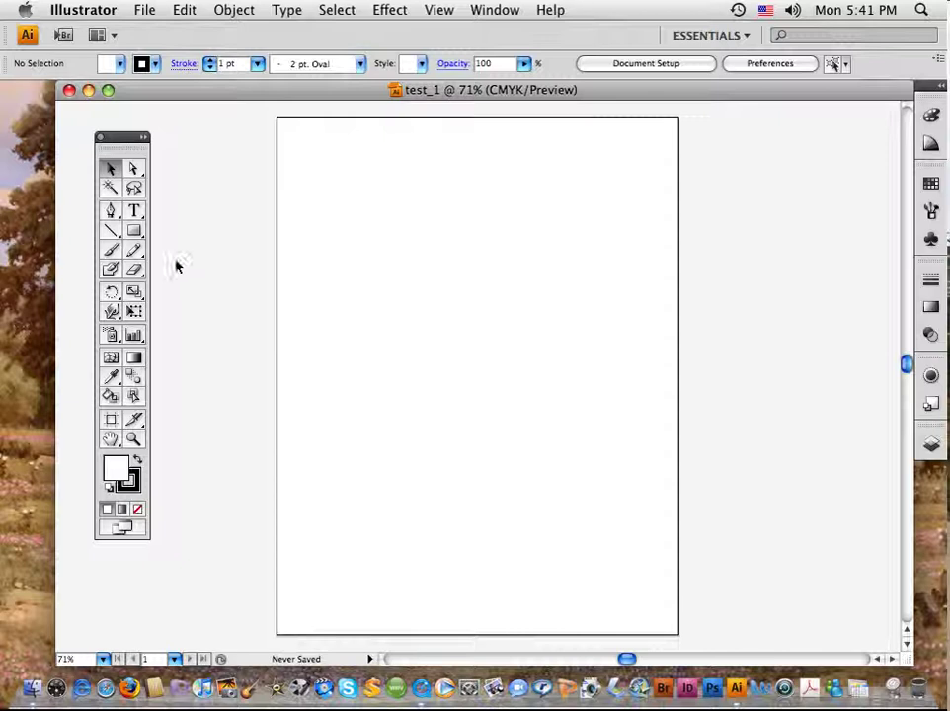
# Step: Tear off the Type tool group as a floating palette and close it
pyautogui.click(142, 217)
pyautogui.click(144, 221)
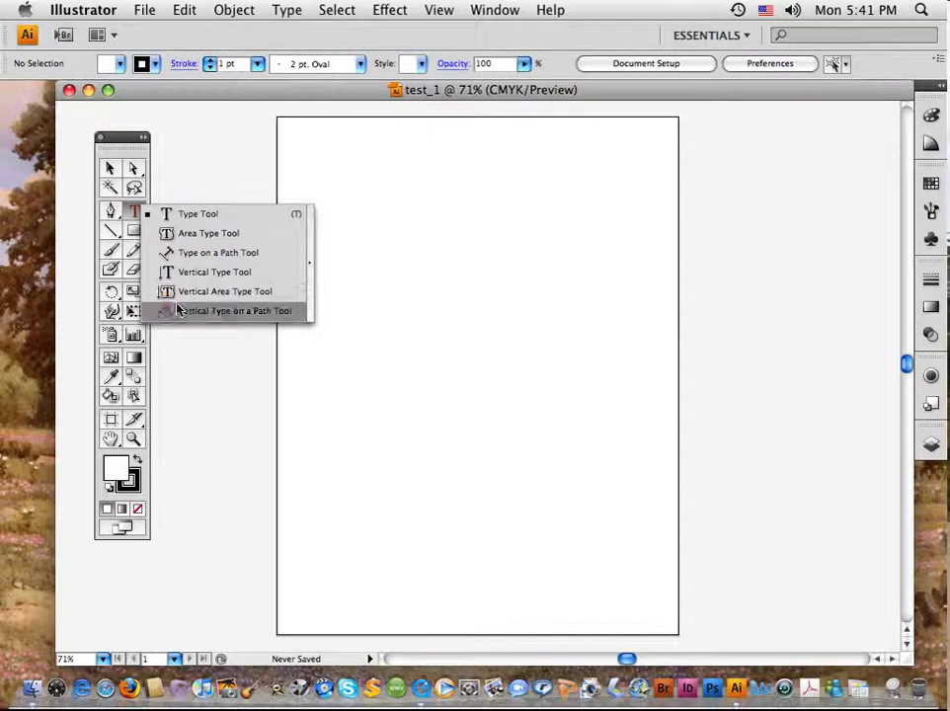
pyautogui.click(311, 262)
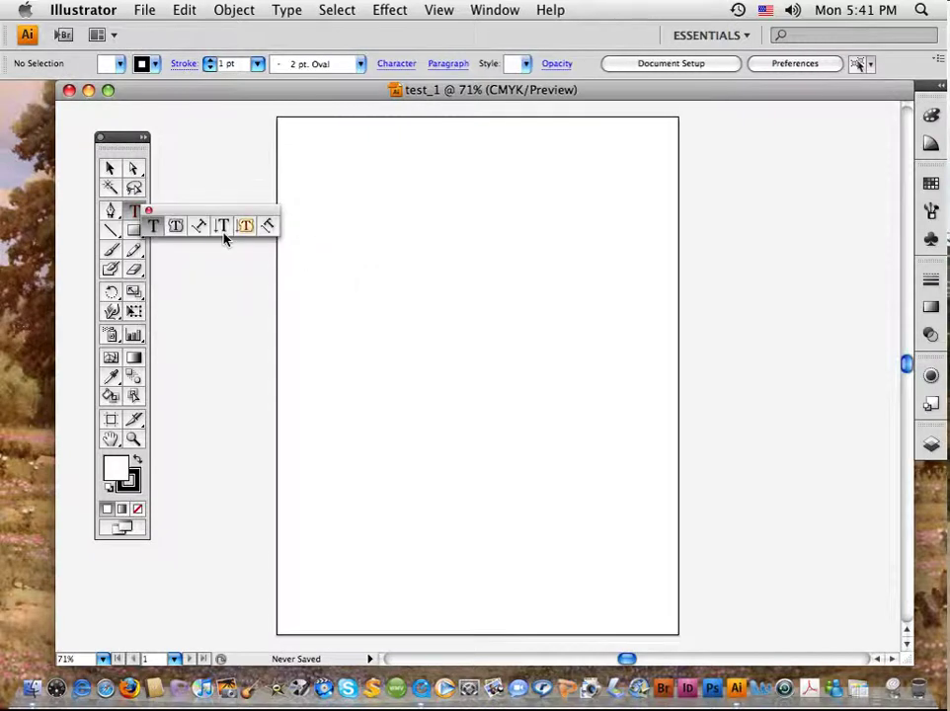
pyautogui.moveTo(187, 207); pyautogui.dragTo(207, 210)
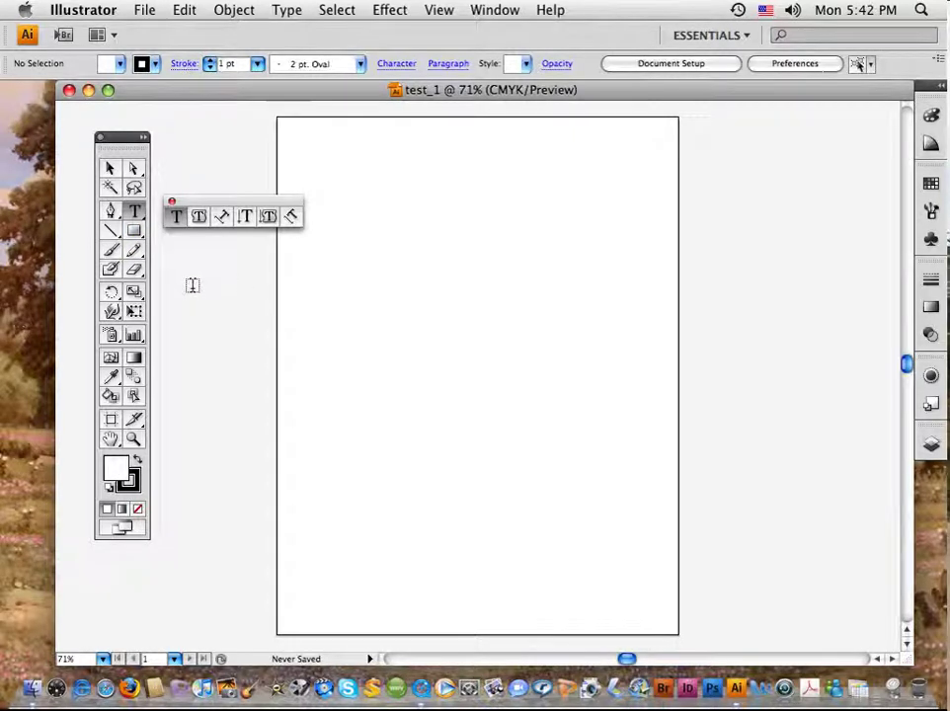
pyautogui.click(172, 209)
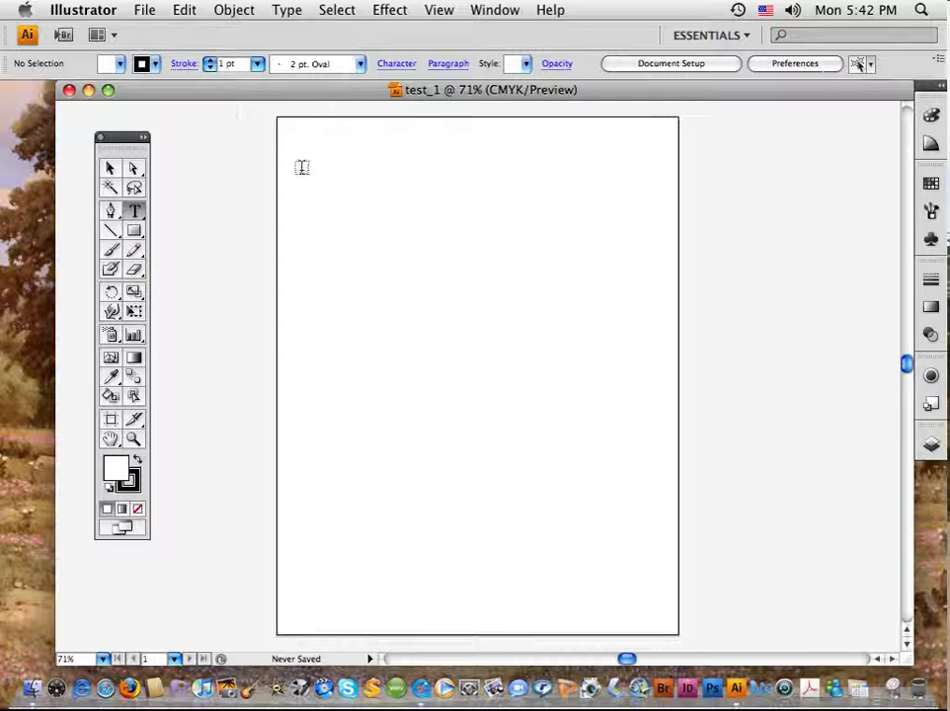
# Step: Show the rulers and set their zero point to the artboard's upper-left corner
pyautogui.press('super+r')
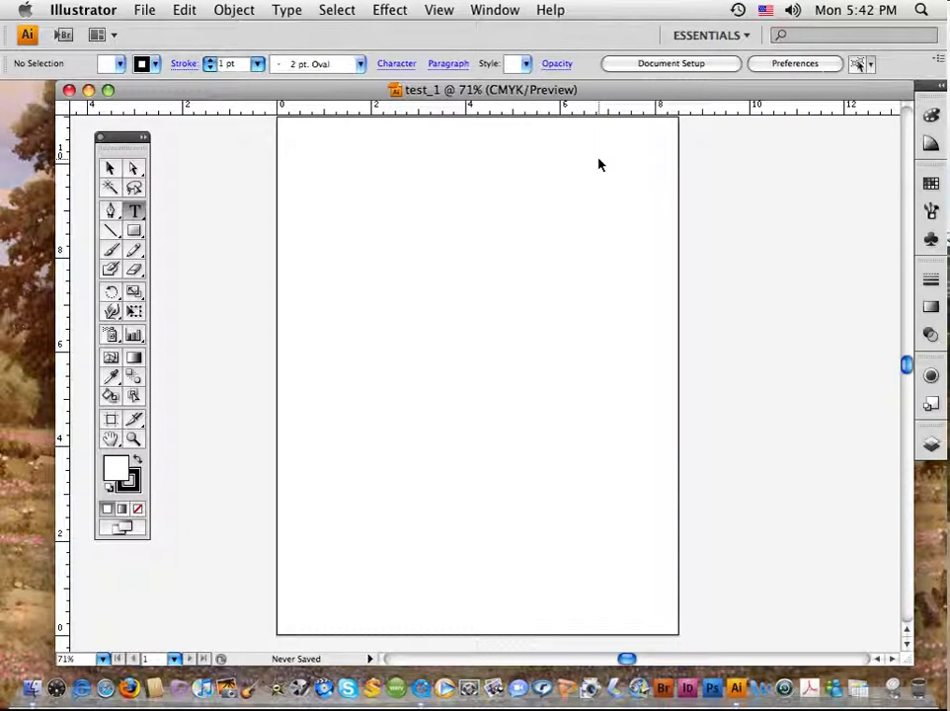
pyautogui.press('super+0')
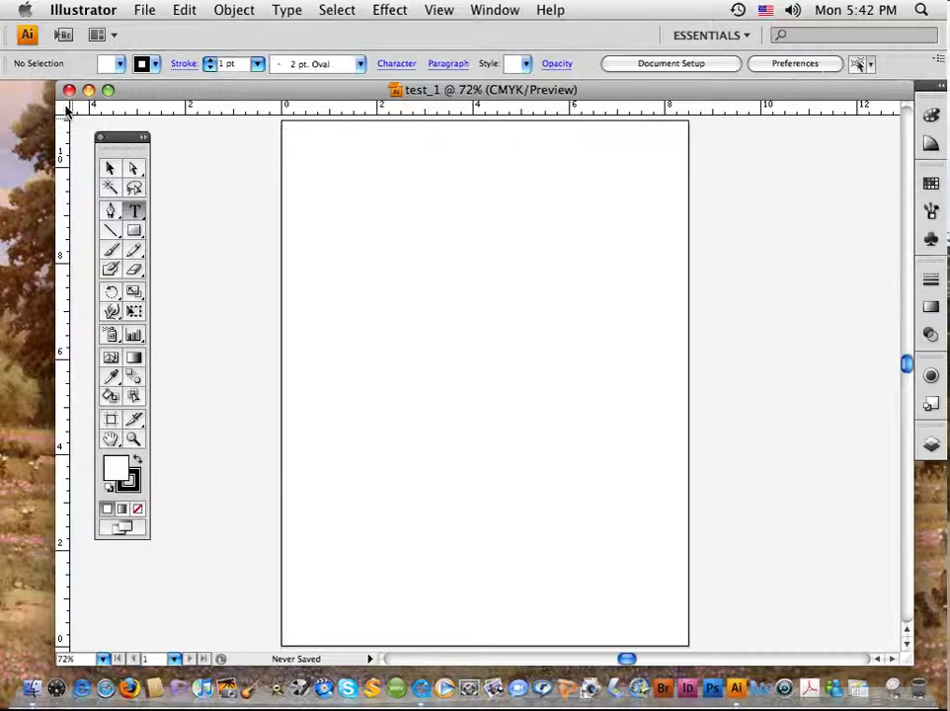
pyautogui.moveTo(66, 111); pyautogui.dragTo(284, 129)
pyautogui.click(110, 168)
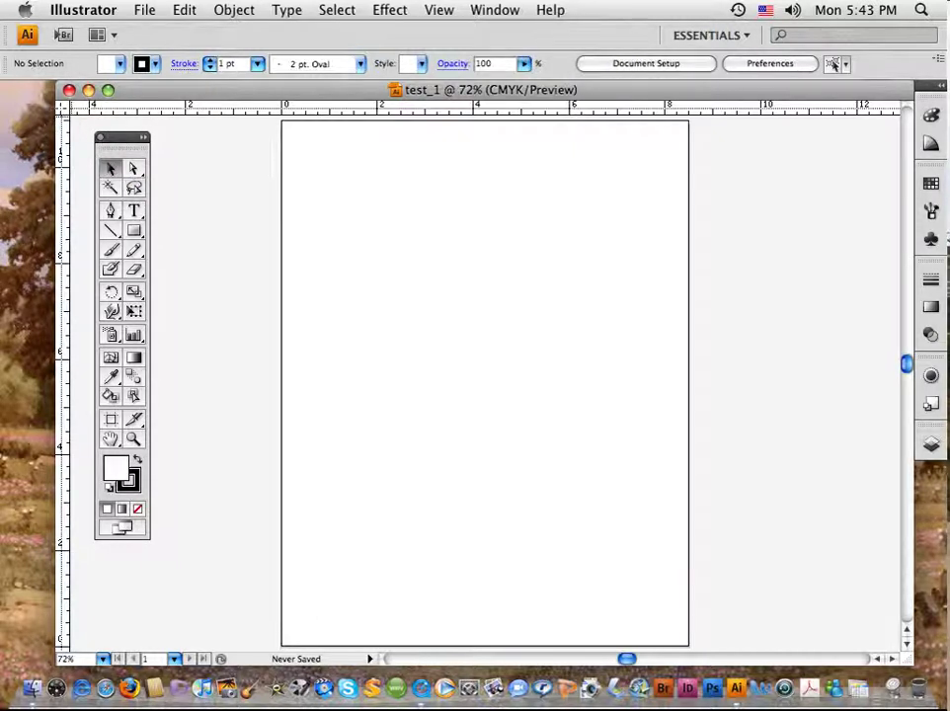
pyautogui.moveTo(61, 105); pyautogui.dragTo(283, 123)
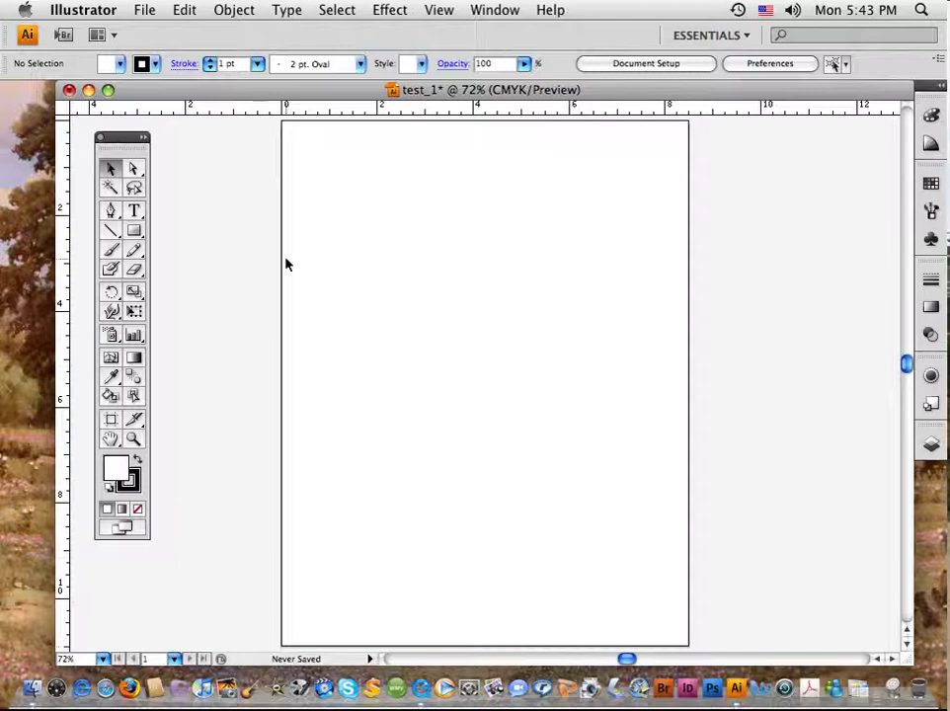
pyautogui.click(145, 12)
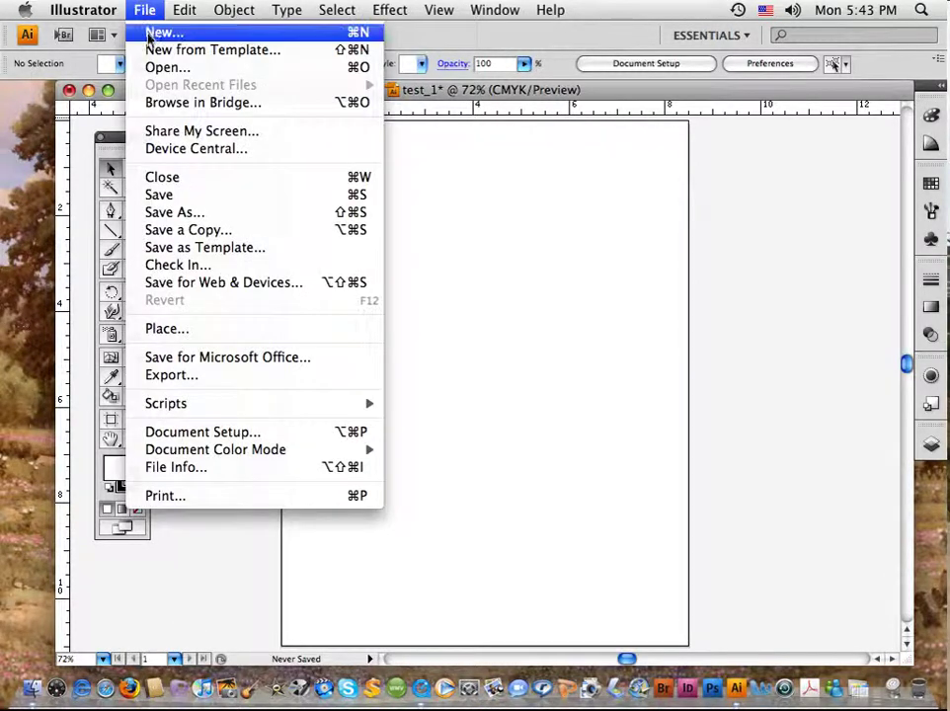
pyautogui.moveTo(81, 8)
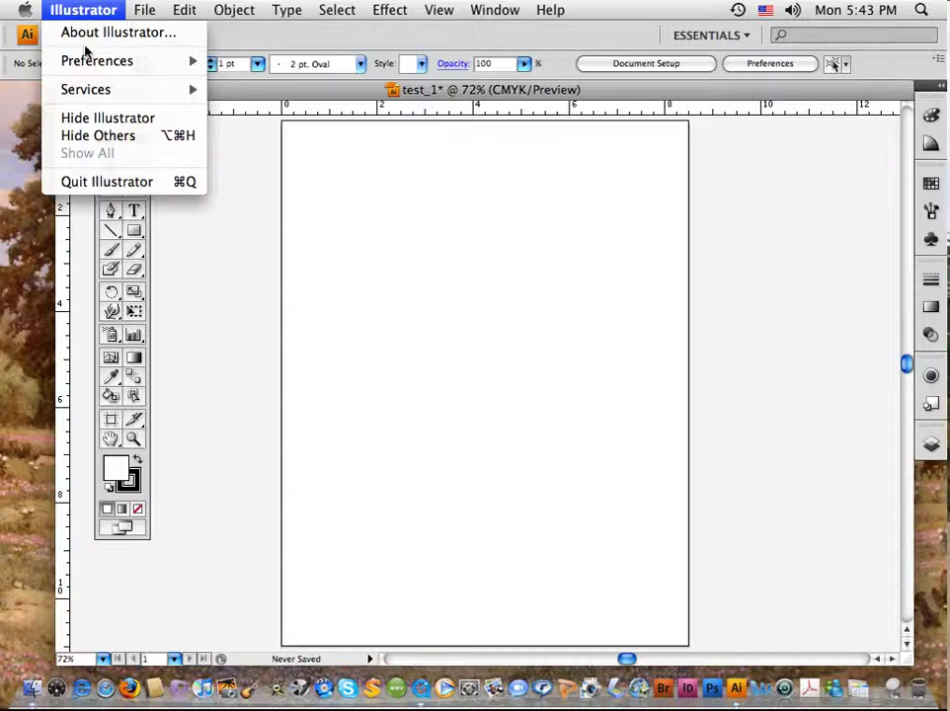
pyautogui.moveTo(87, 65)
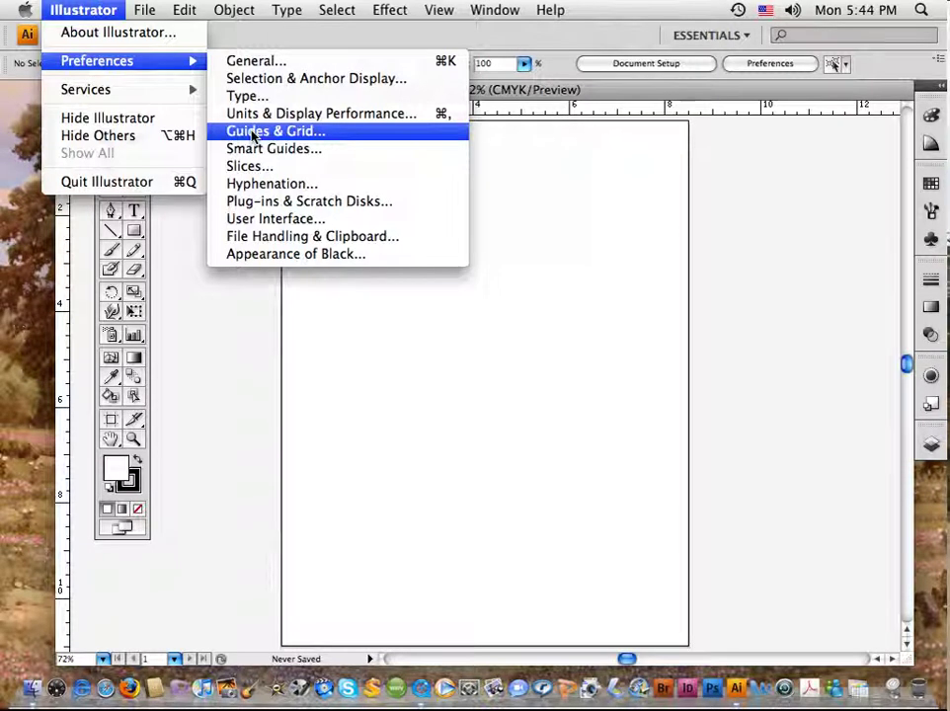
pyautogui.click(208, 314)
# Step: In the Guides & Grid preferences, set the guide color to Light Gray and the guide style to Dots
pyautogui.click(86, 10)
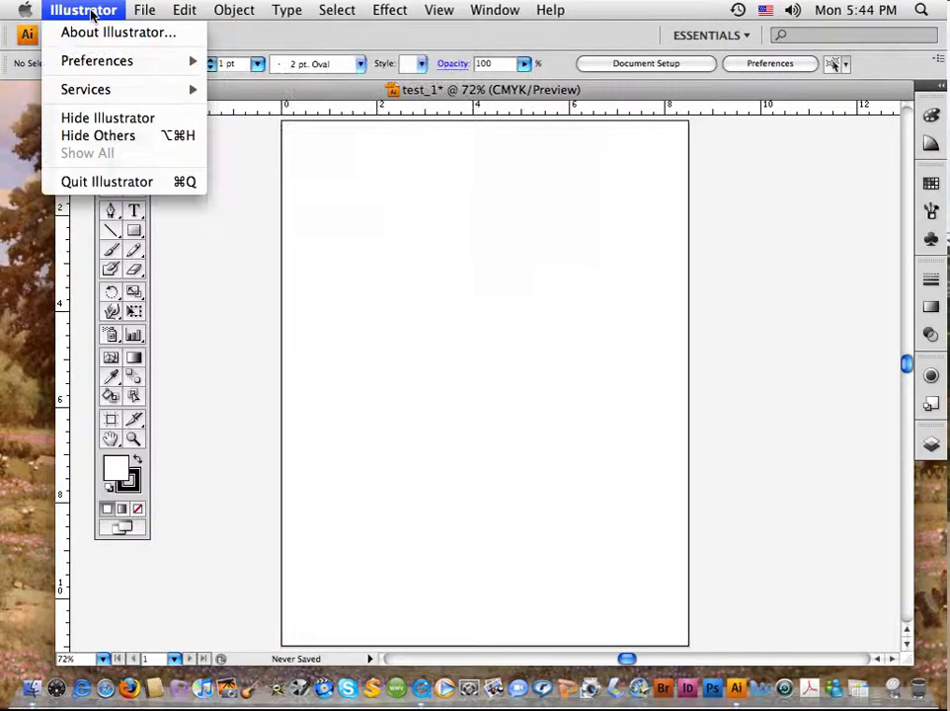
pyautogui.moveTo(99, 63)
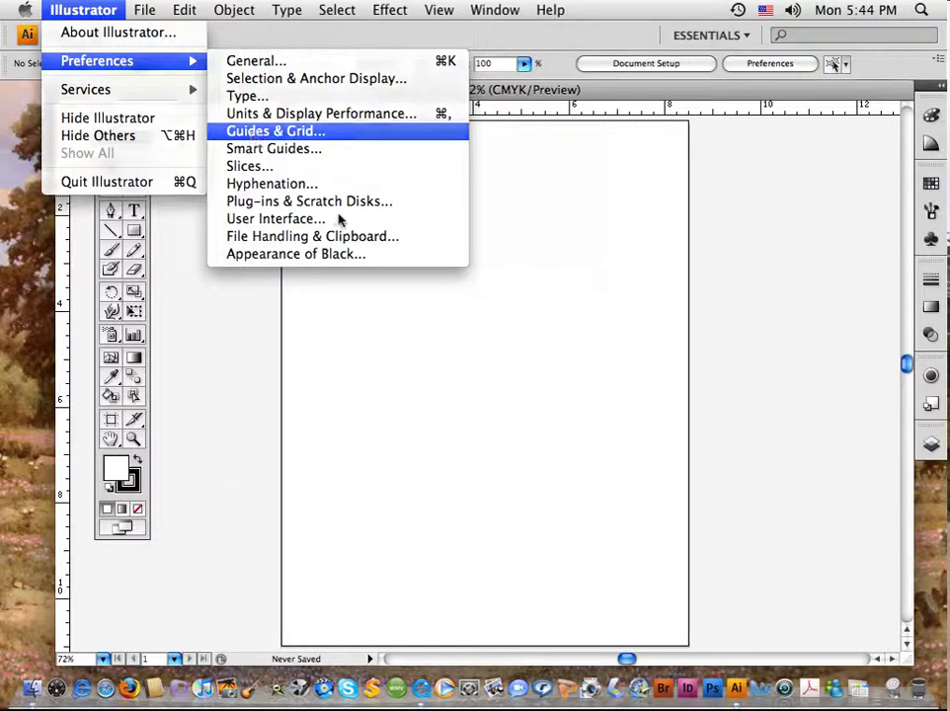
pyautogui.click(259, 132)
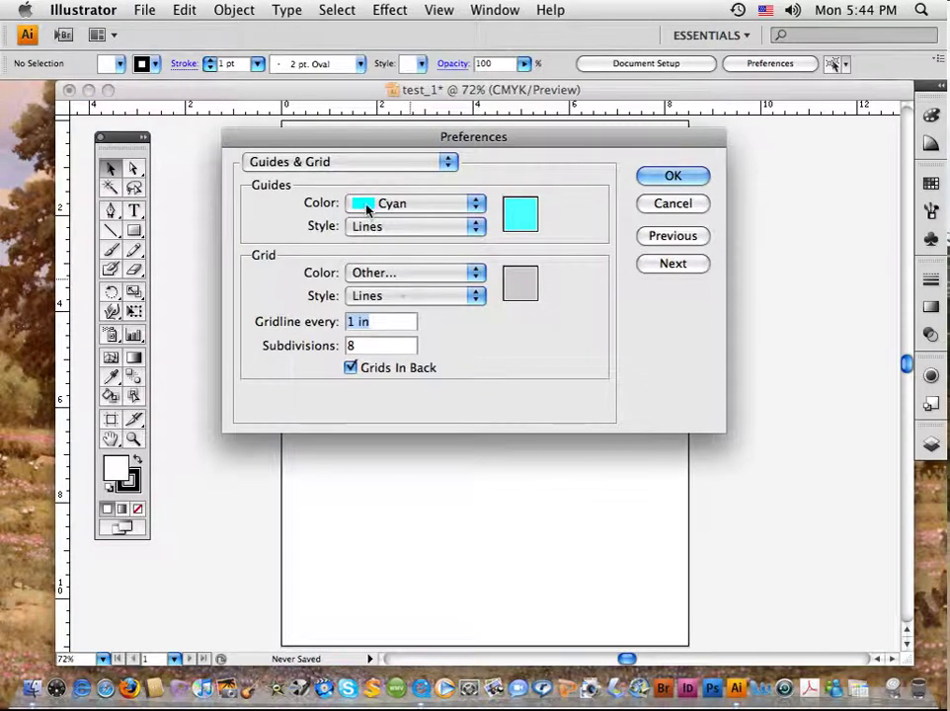
pyautogui.click(477, 204)
pyautogui.click(477, 205)
pyautogui.click(475, 208)
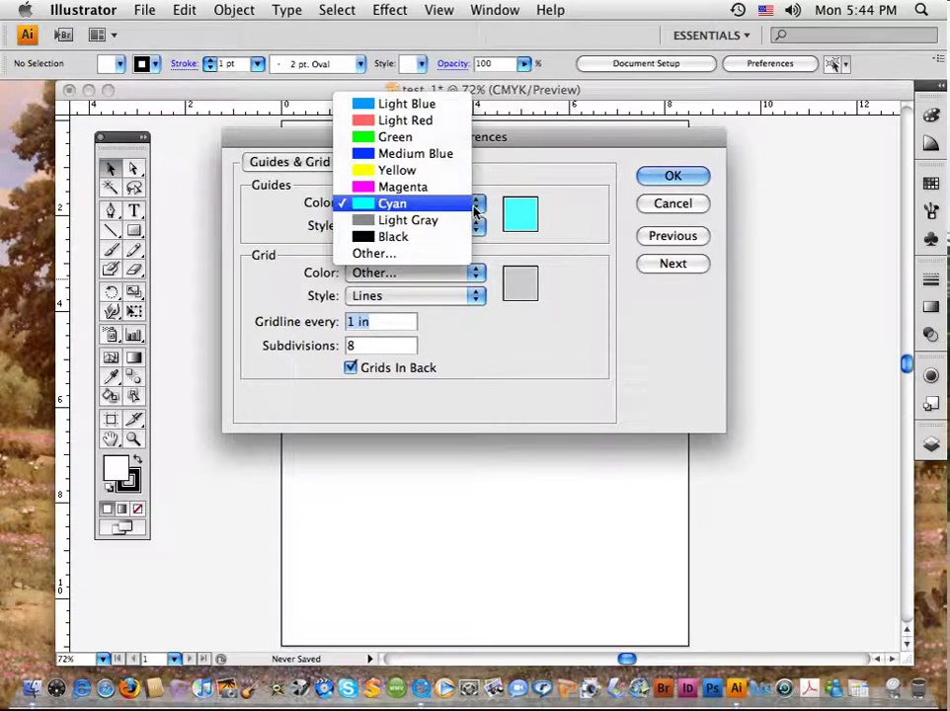
pyautogui.click(446, 221)
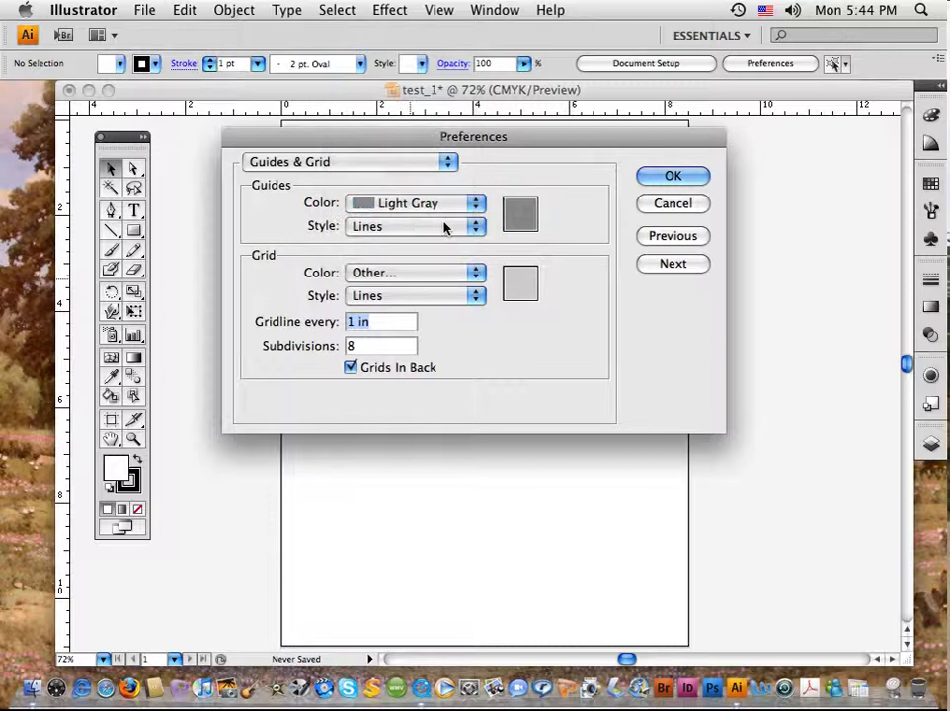
pyautogui.click(477, 227)
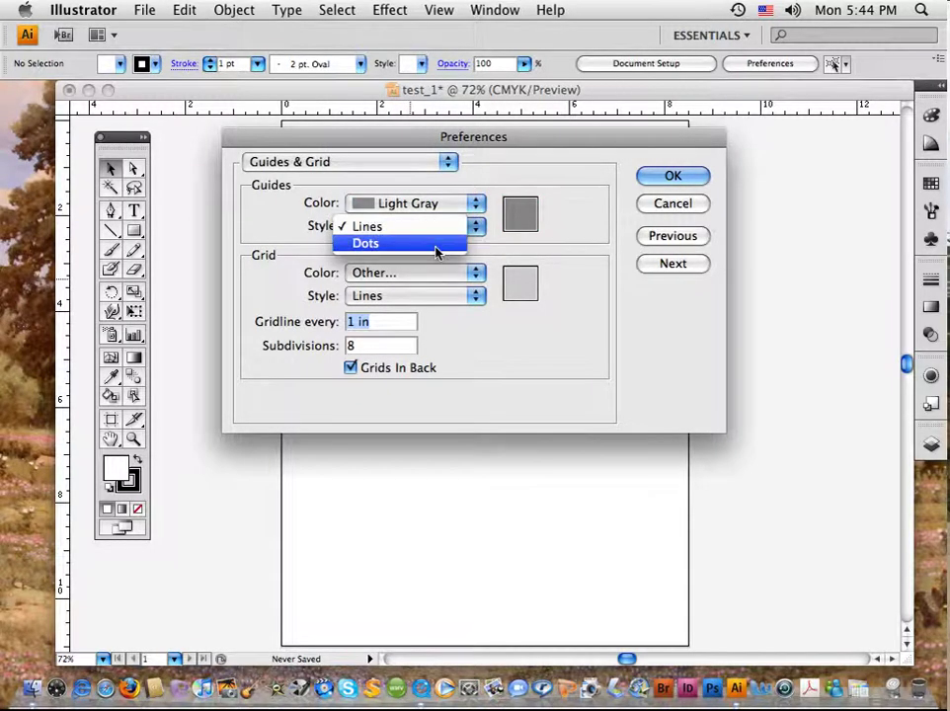
pyautogui.click(437, 252)
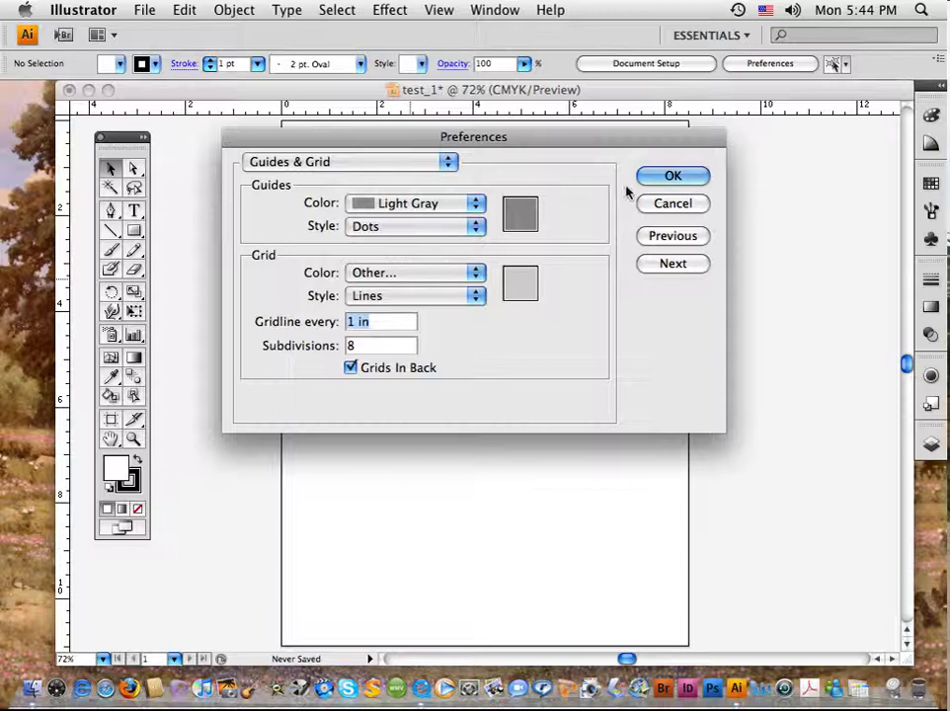
pyautogui.click(672, 176)
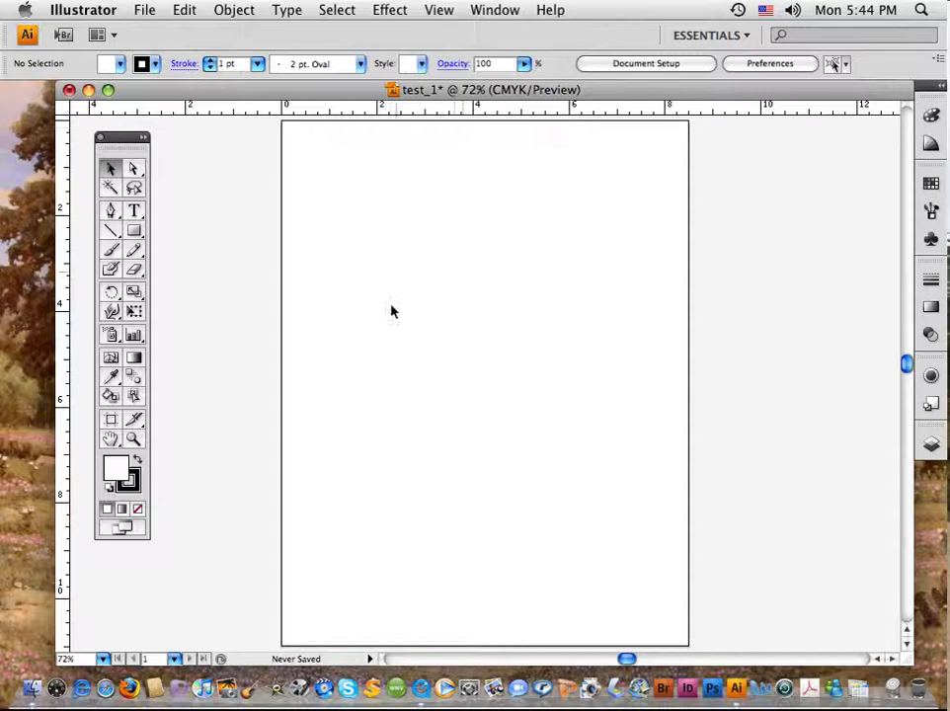
# Step: Lock the document's guides and check that the Lock Guides option is enabled
pyautogui.rightClick(455, 391)
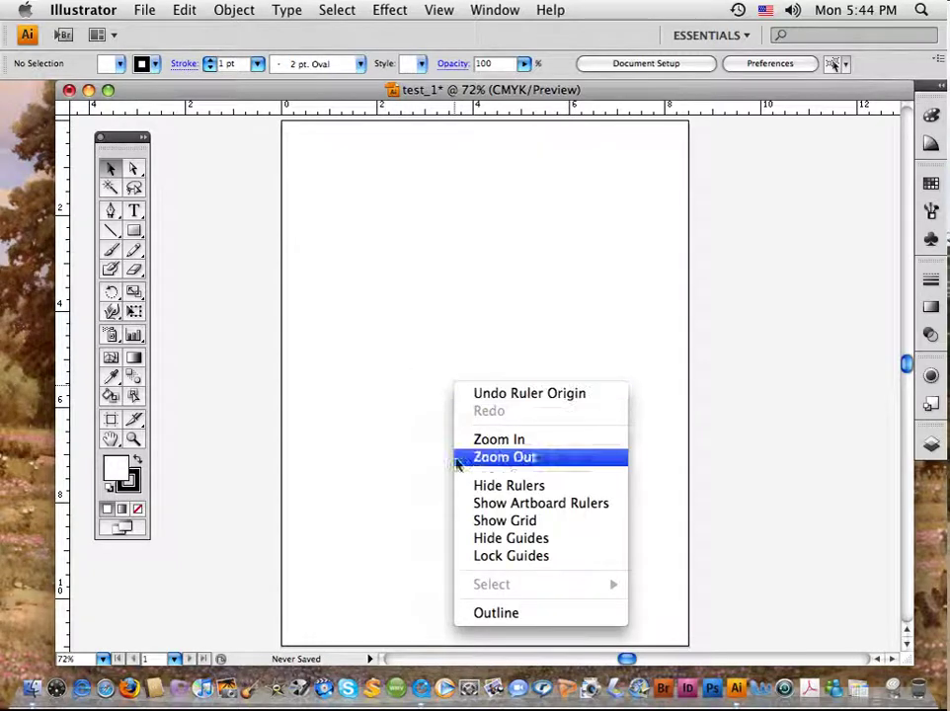
pyautogui.click(494, 556)
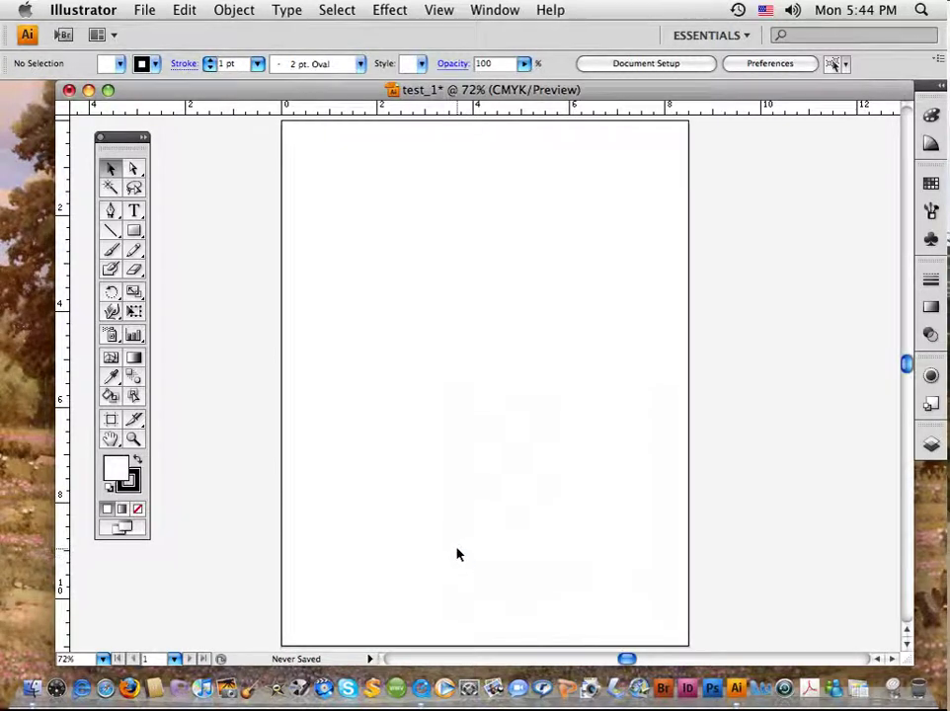
pyautogui.rightClick(501, 449)
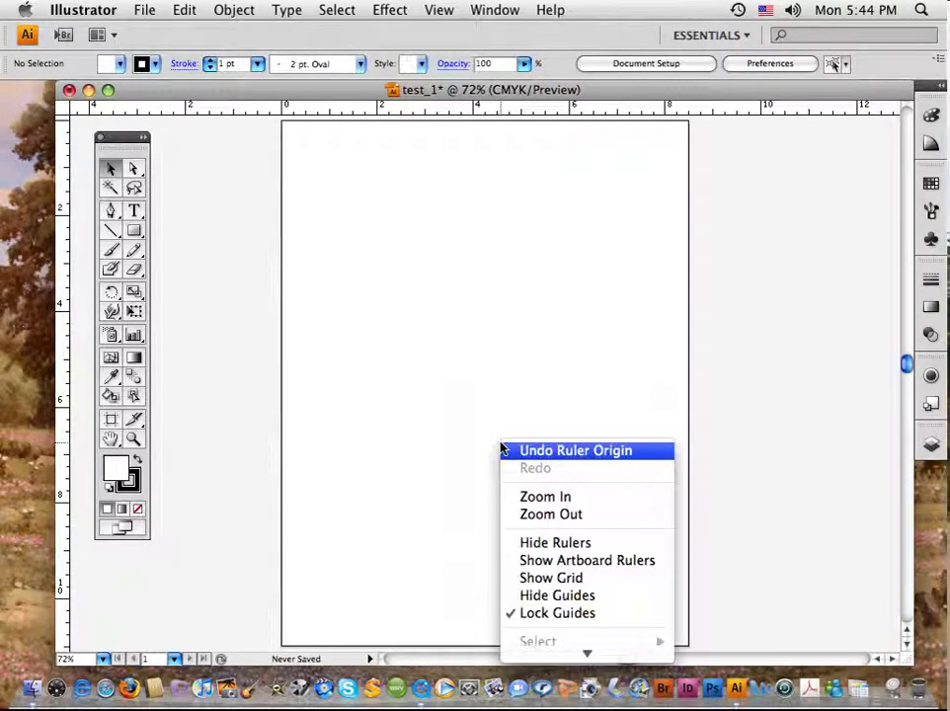
pyautogui.click(439, 567)
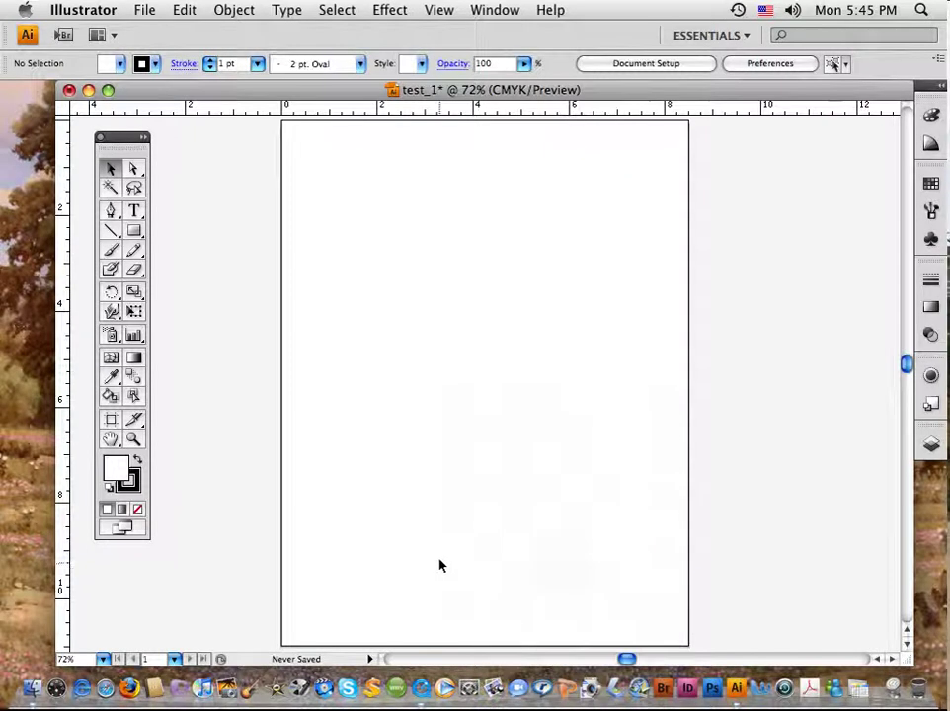
pyautogui.click(439, 11)
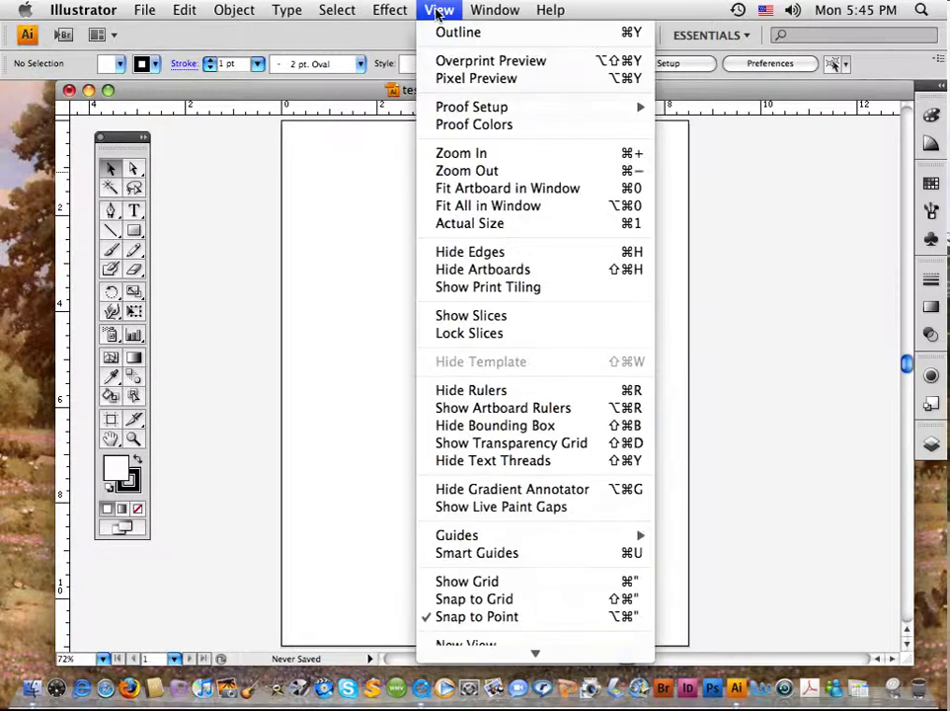
pyautogui.moveTo(540, 536)
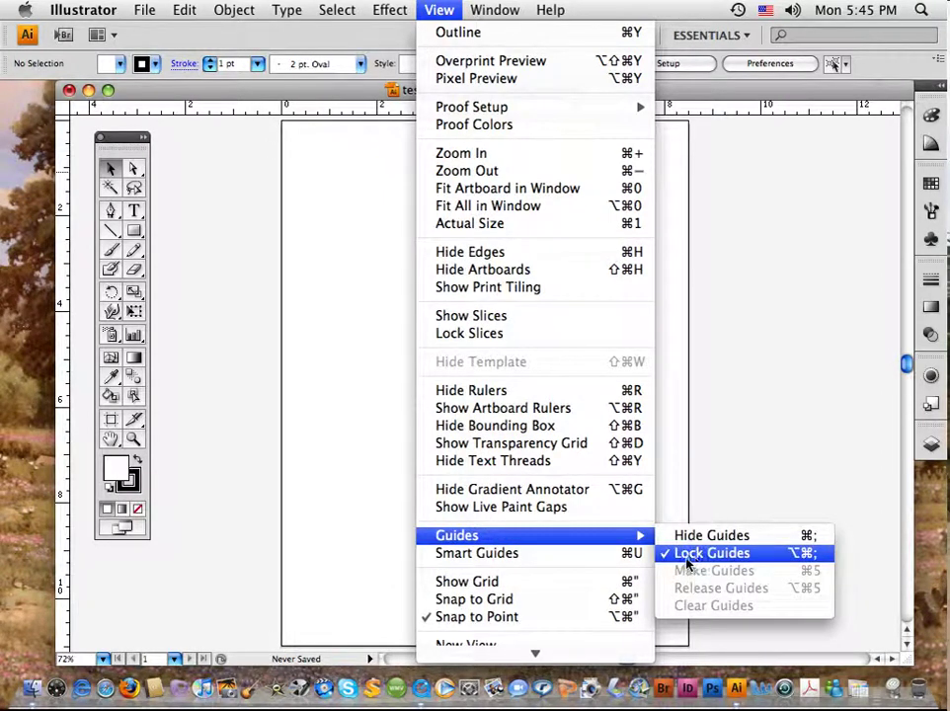
pyautogui.click(759, 430)
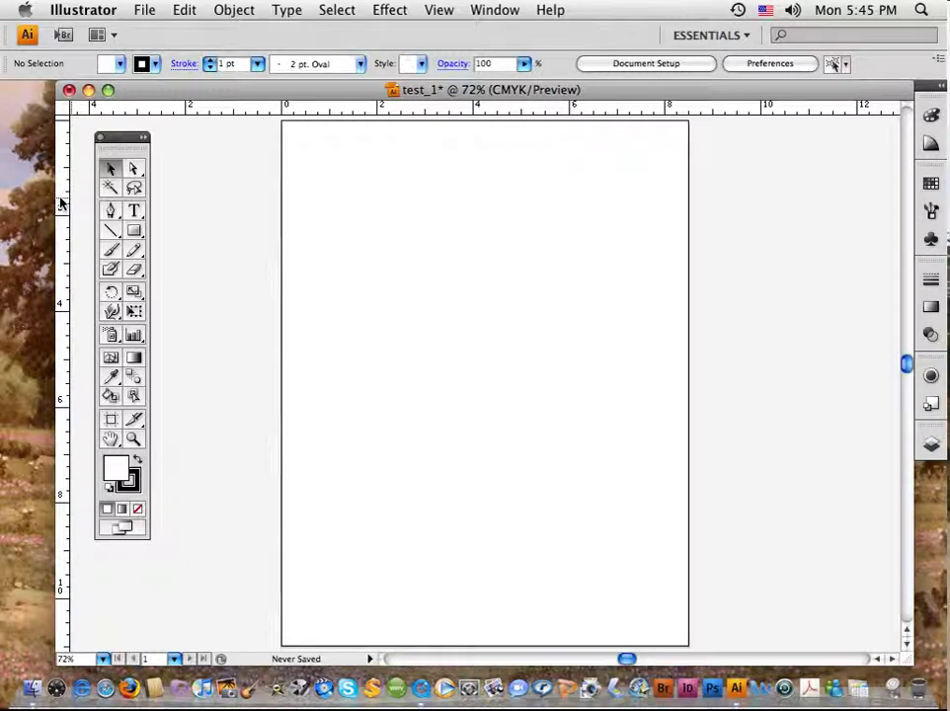
# Step: Place a vertical ruler guide at about 4.25 in, midway across the artboard, and shift the document window sideways
pyautogui.moveTo(60, 203); pyautogui.dragTo(485, 128)
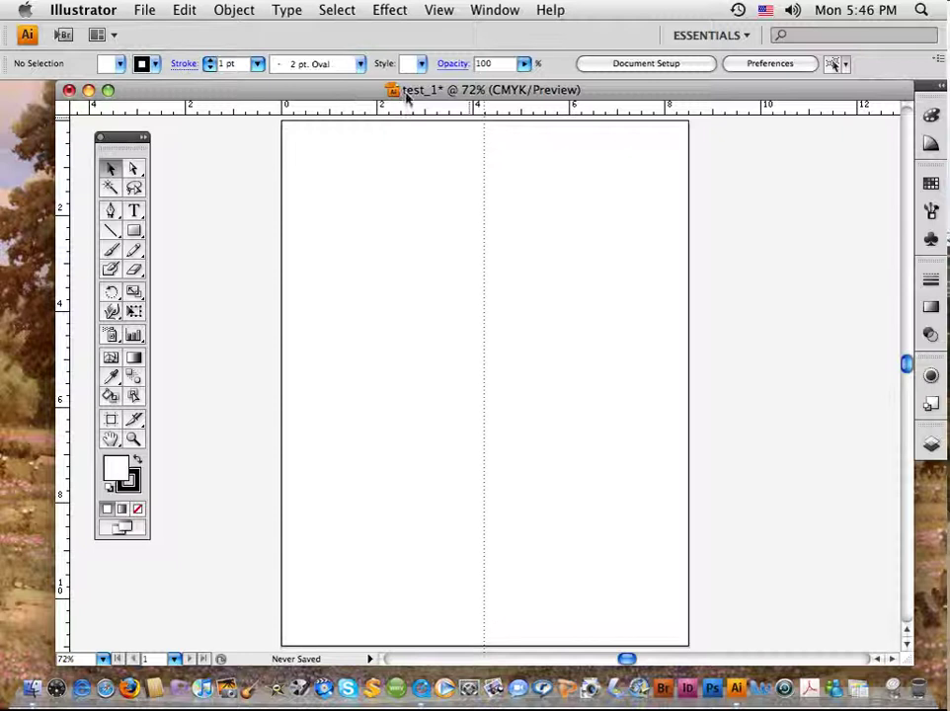
pyautogui.moveTo(361, 98); pyautogui.dragTo(301, 98)
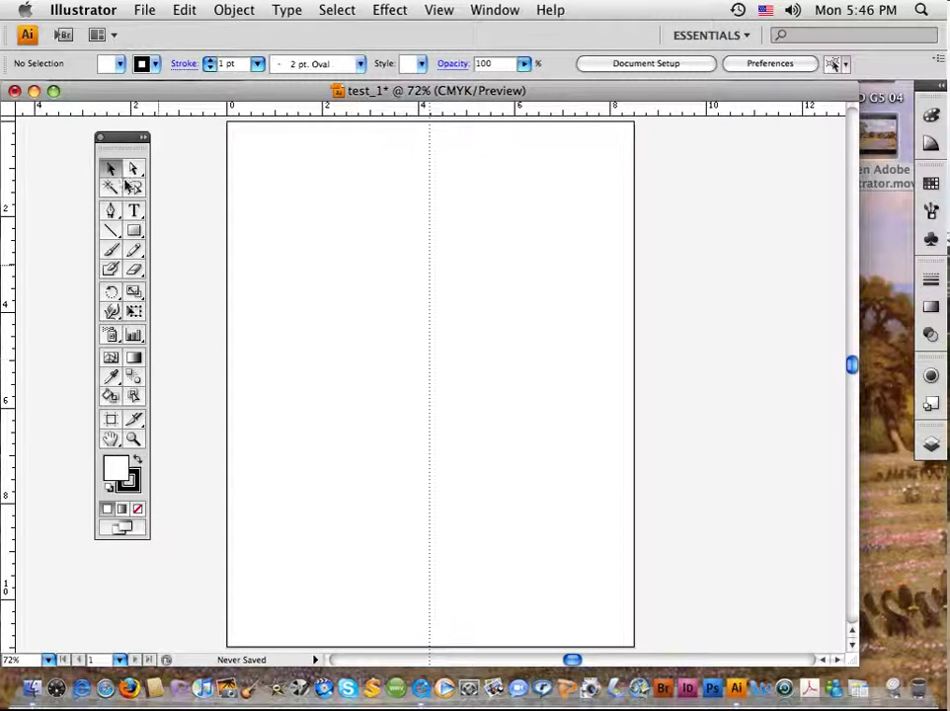
# Step: Move the Tools panel to the window's edge and tear off the Direct Selection tool group, placing it beside the Tools panel
pyautogui.moveTo(126, 141); pyautogui.dragTo(54, 164)
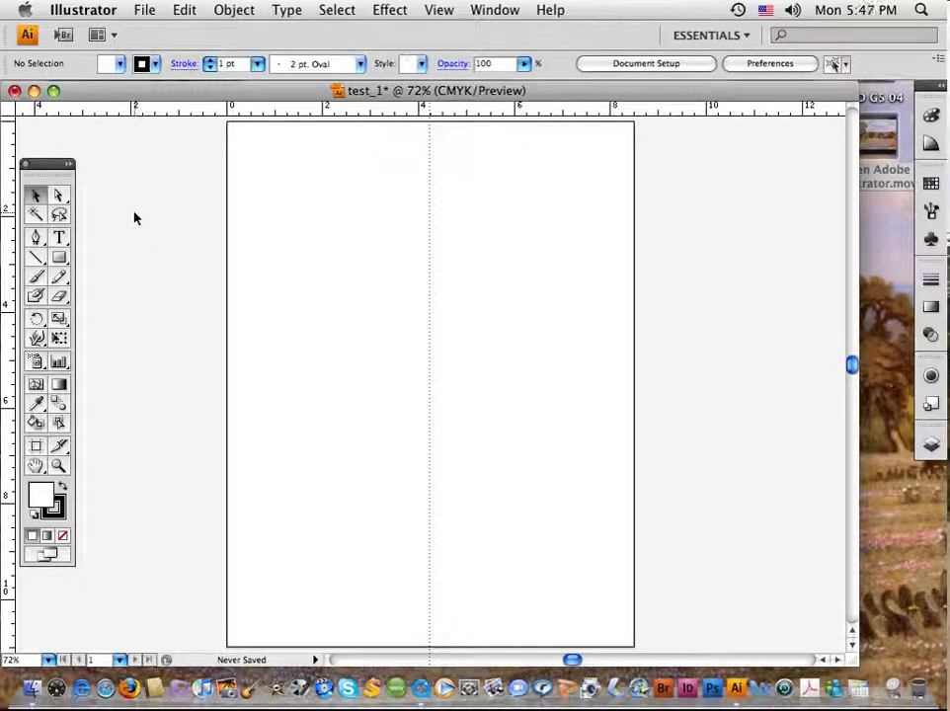
pyautogui.click(64, 203)
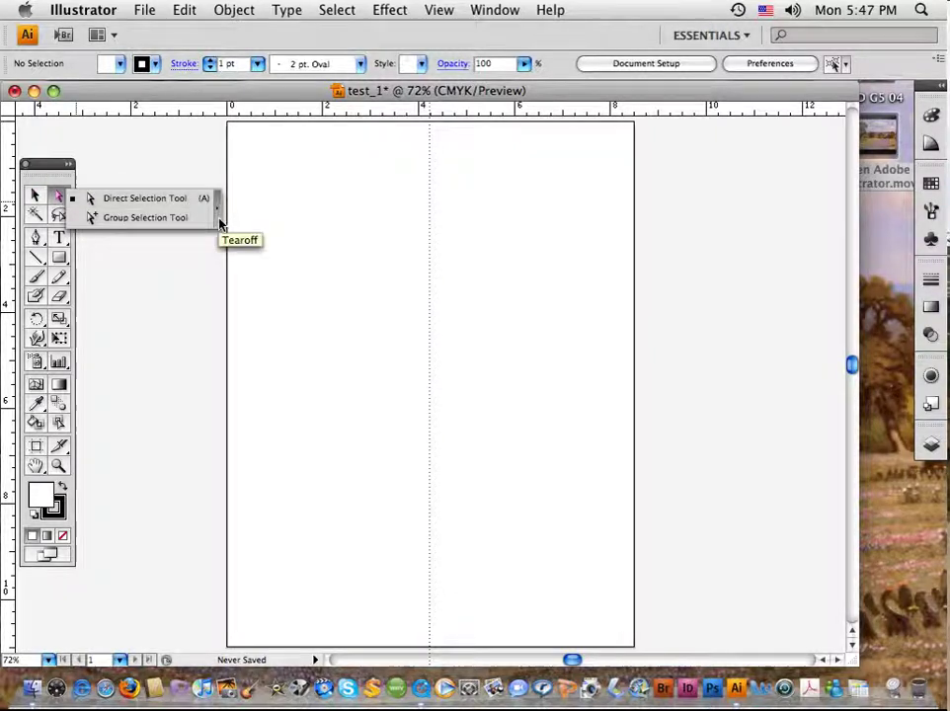
pyautogui.click(219, 225)
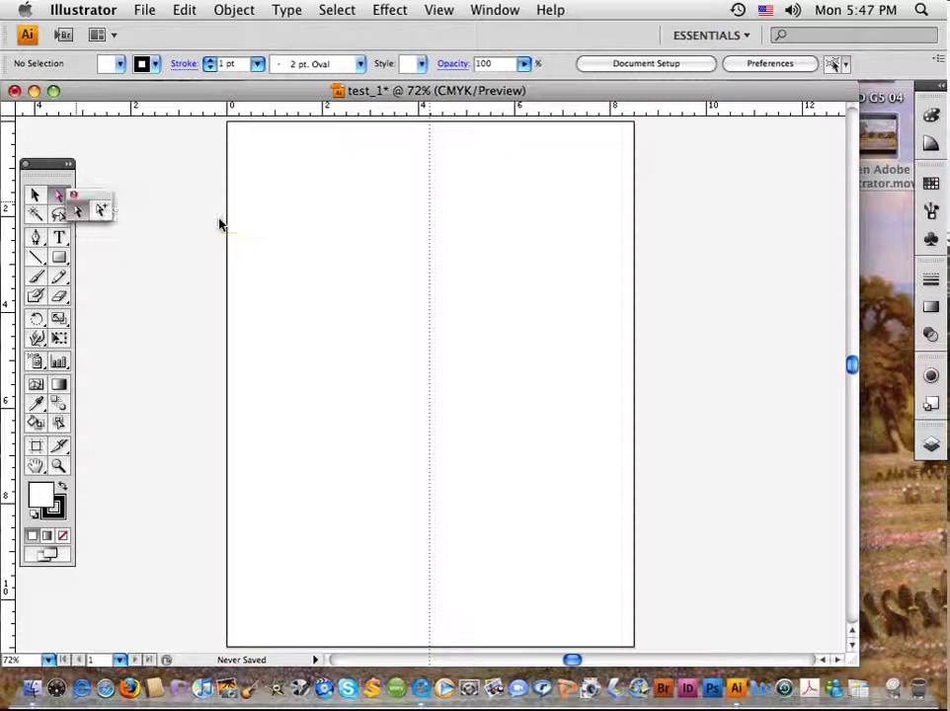
pyautogui.moveTo(97, 204); pyautogui.dragTo(109, 184)
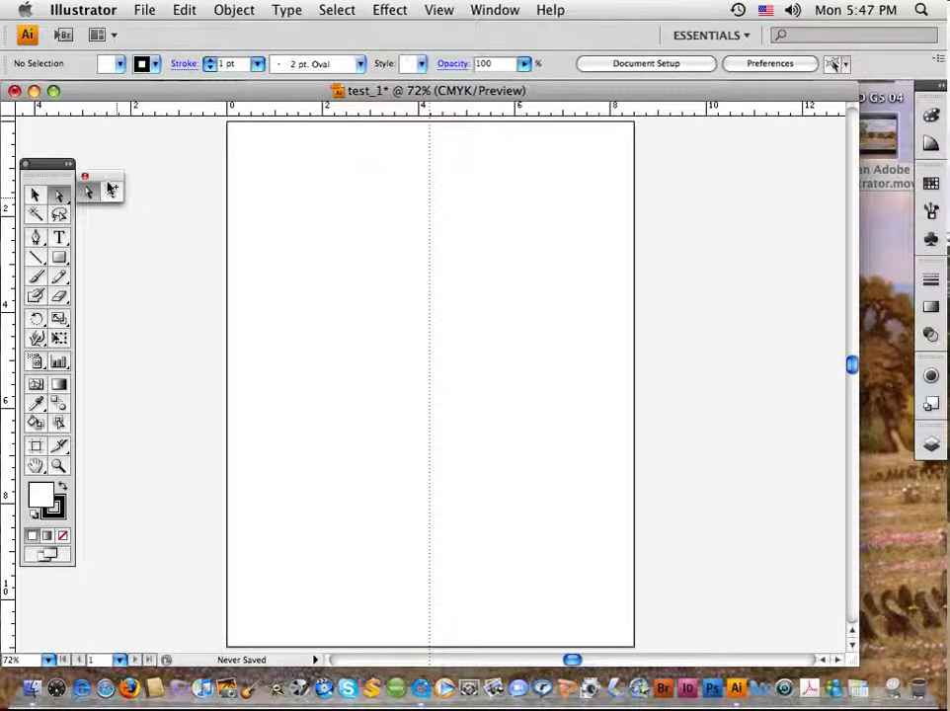
pyautogui.click(58, 195)
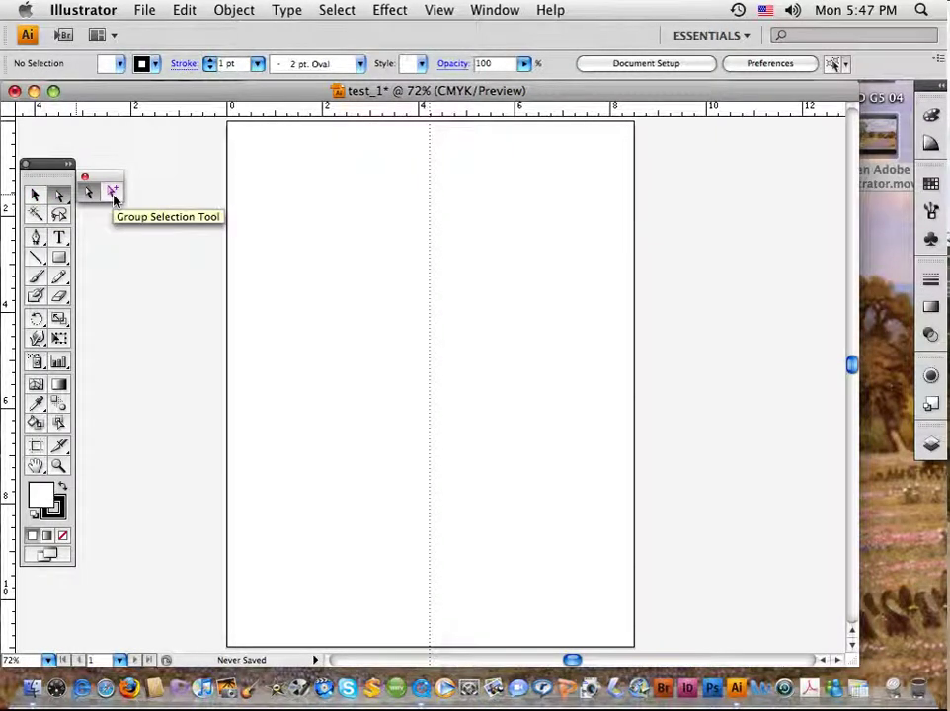
# Step: Tear off the Rectangle tool group as a floating palette and place it just above the Tools panel
pyautogui.click(61, 261)
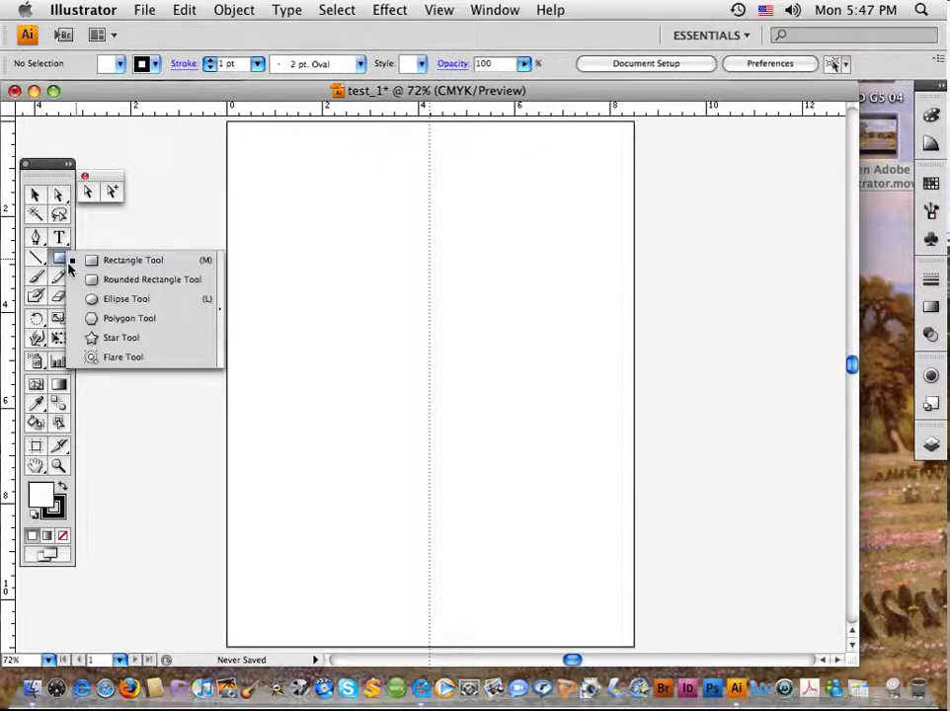
pyautogui.click(220, 291)
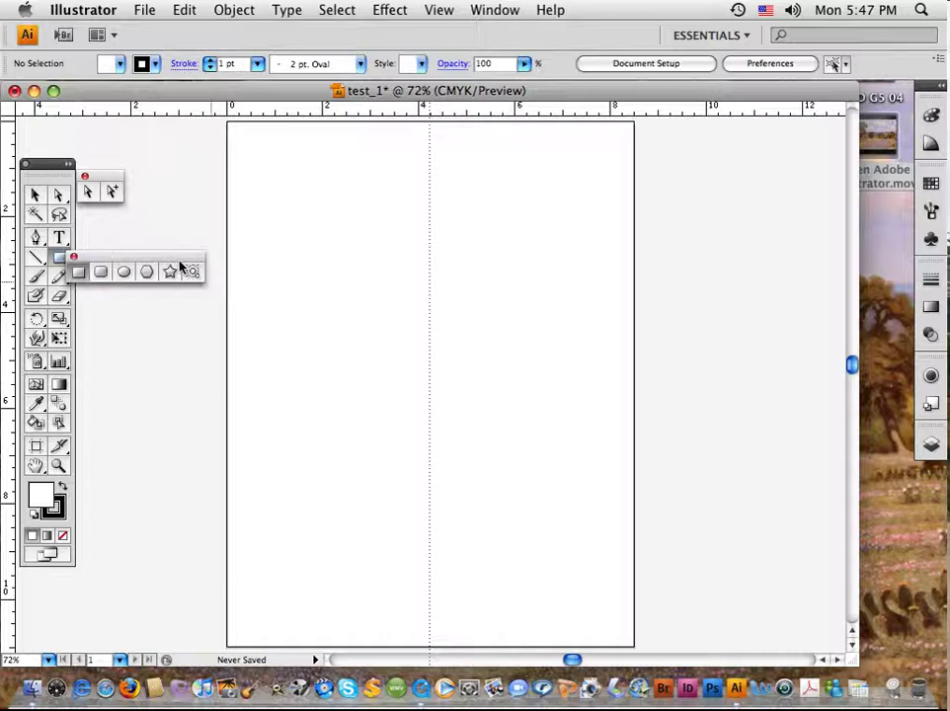
pyautogui.moveTo(176, 259); pyautogui.dragTo(135, 126)
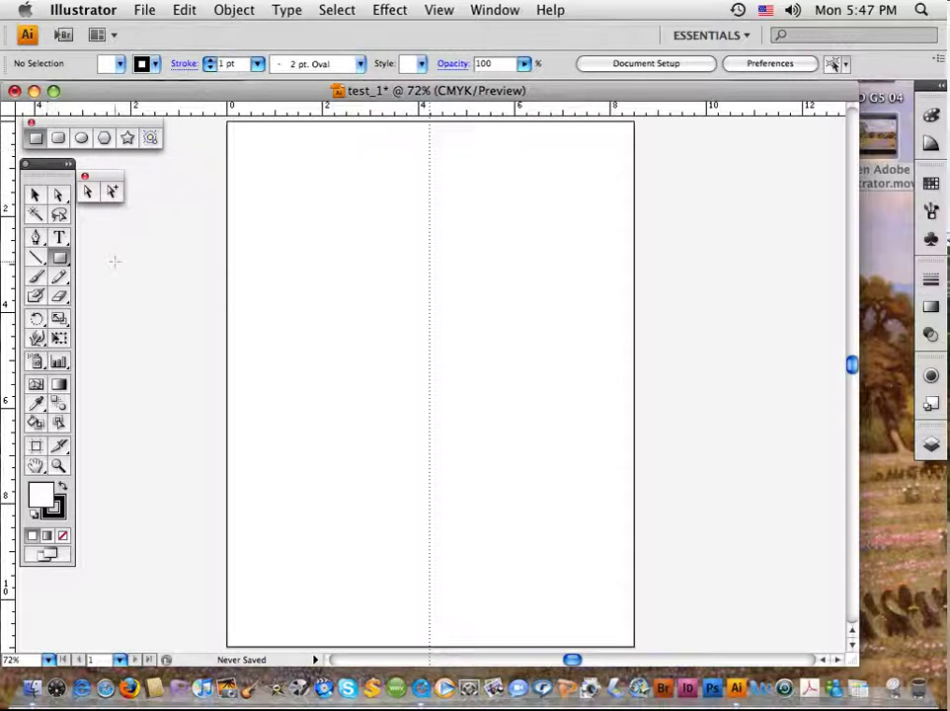
# Step: Tear off the Rotate and Reflect tool group and place it below the floating Direct Selection palette
pyautogui.moveTo(45, 329); pyautogui.dragTo(158, 339)
pyautogui.moveTo(91, 322); pyautogui.dragTo(115, 226)
pyautogui.click(36, 296)
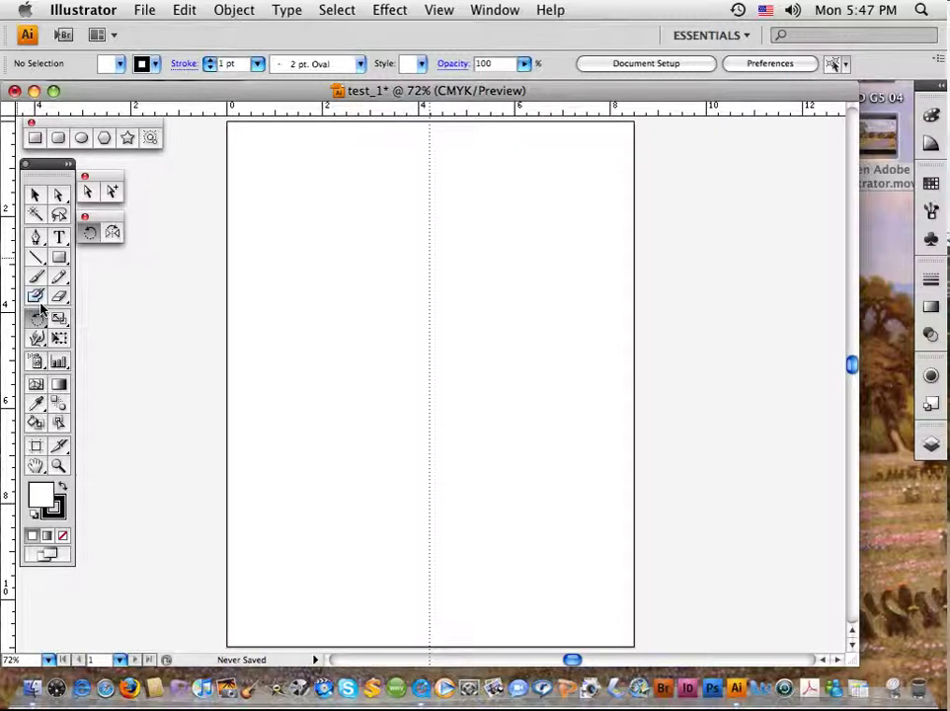
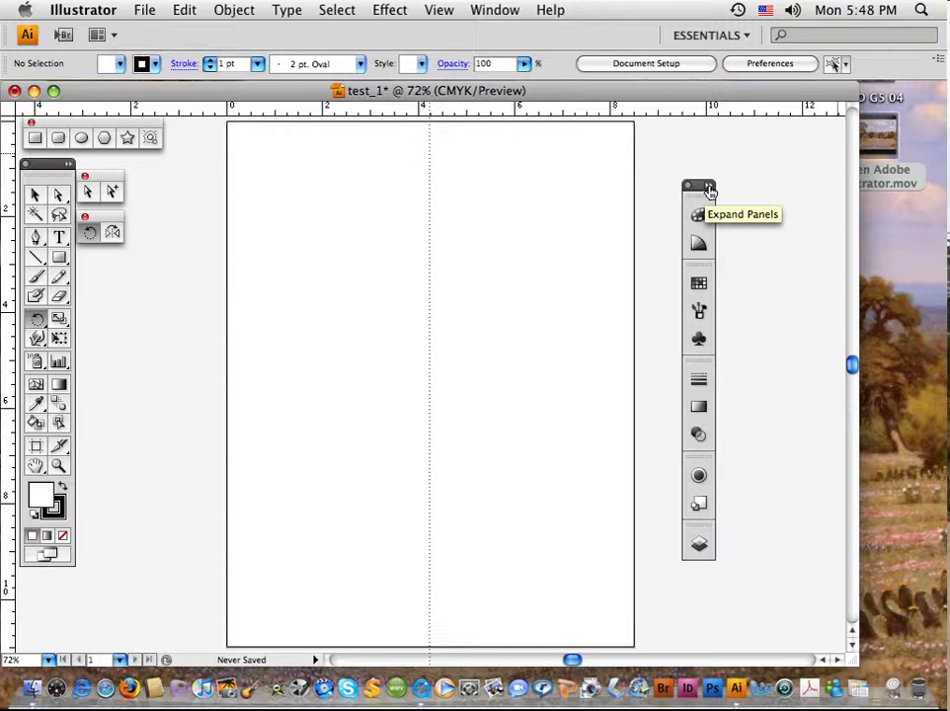
# Step: Expand the floating icon panels to full size and move the stack up beside the artboard
pyautogui.click(708, 189)
pyautogui.click(710, 189)
pyautogui.click(710, 190)
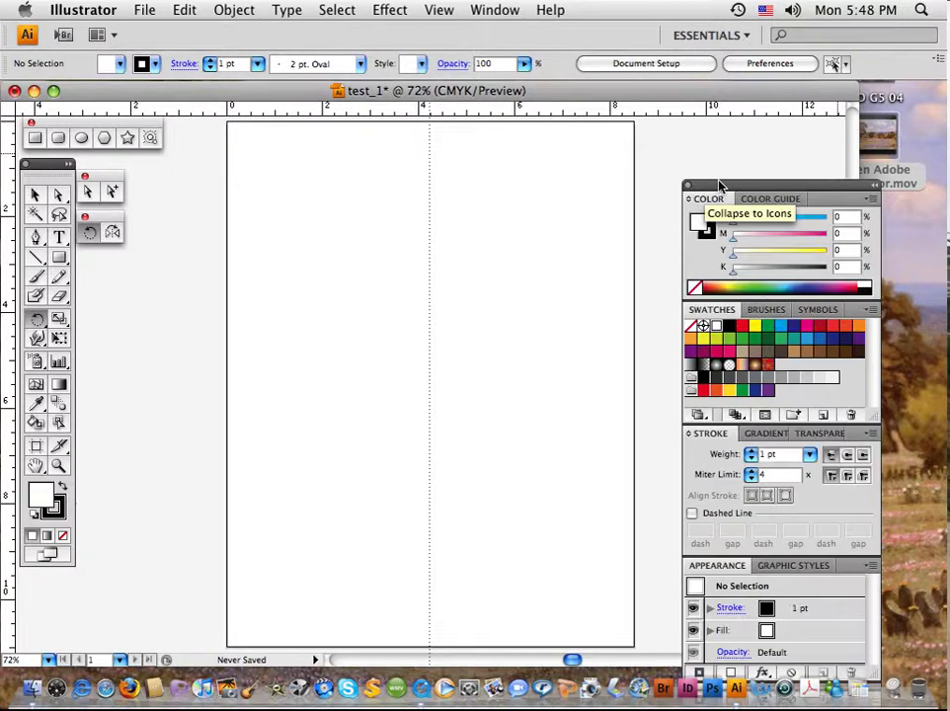
pyautogui.moveTo(721, 186)
pyautogui.mouseDown()
pyautogui.moveTo(679, 142)
pyautogui.moveTo(696, 174)
pyautogui.mouseUp()
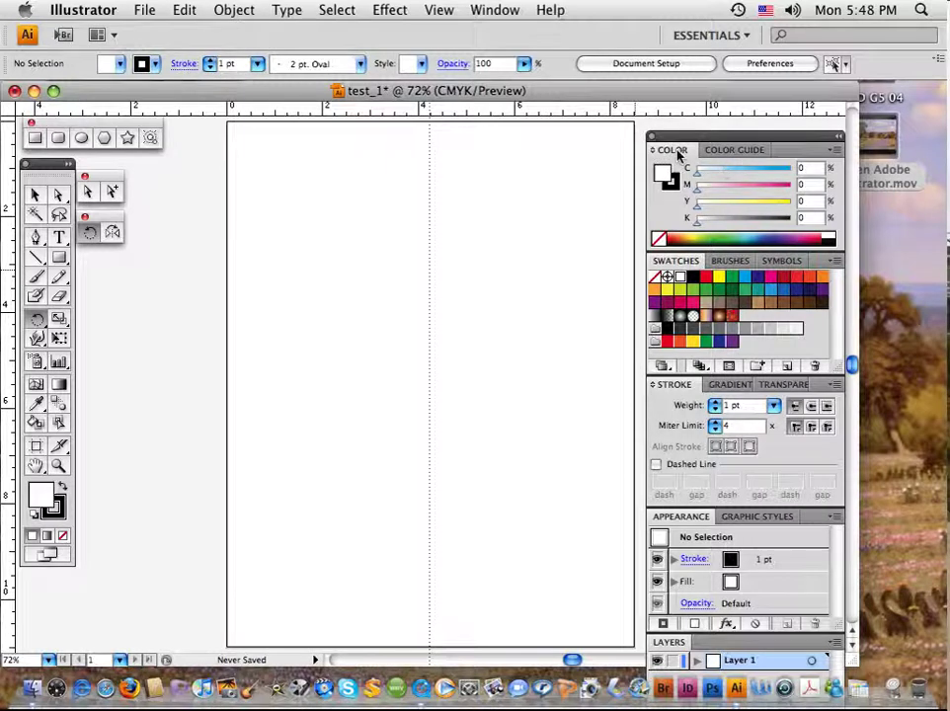
# Step: Detach the Color panel from the stack, group the Swatches panel with it, and switch between the two
pyautogui.moveTo(652, 166); pyautogui.dragTo(252, 255)
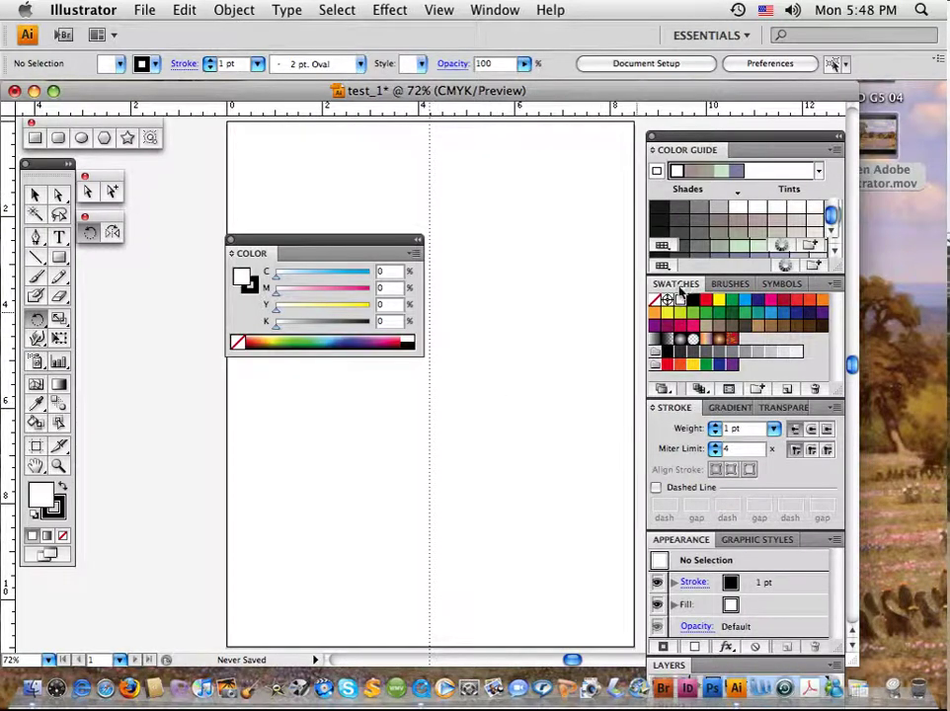
pyautogui.moveTo(680, 287)
pyautogui.mouseDown()
pyautogui.moveTo(500, 235)
pyautogui.moveTo(424, 255)
pyautogui.moveTo(318, 262)
pyautogui.mouseUp()
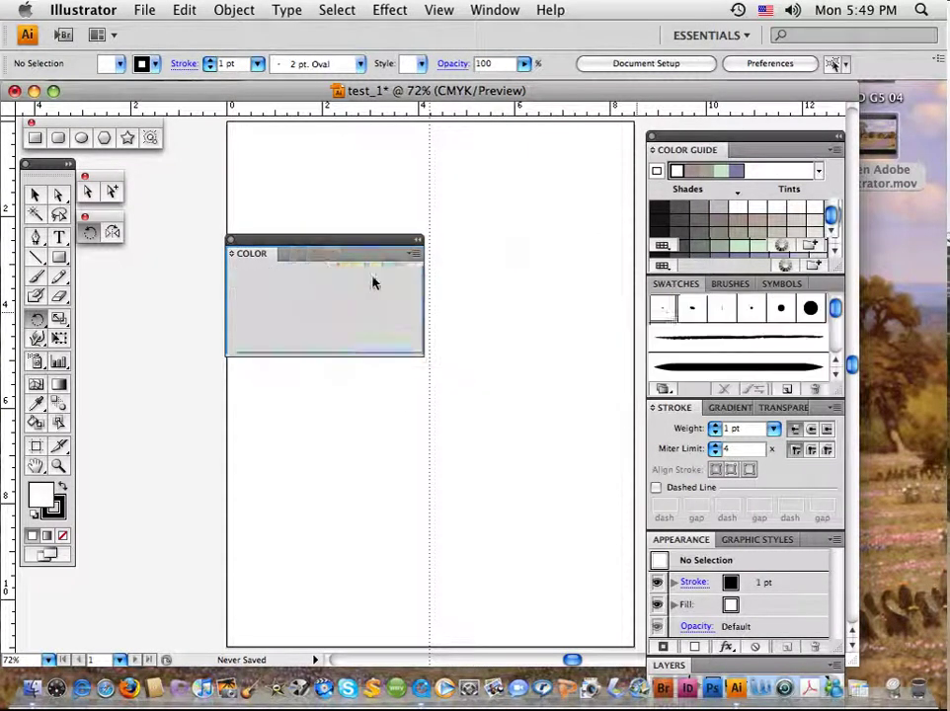
pyautogui.click(249, 254)
pyautogui.click(296, 253)
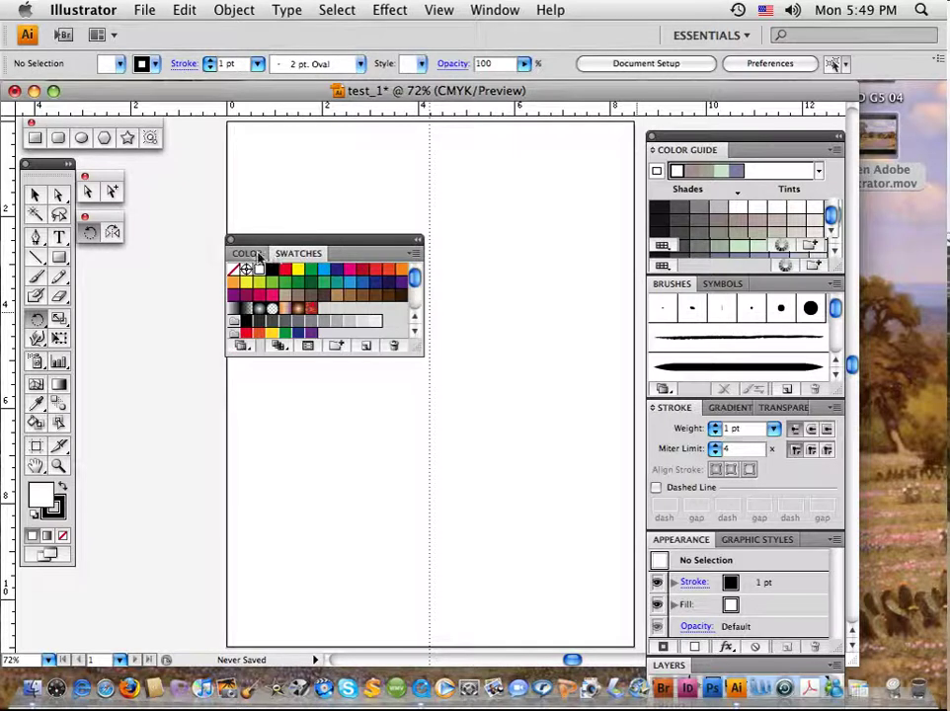
pyautogui.click(249, 254)
pyautogui.click(298, 254)
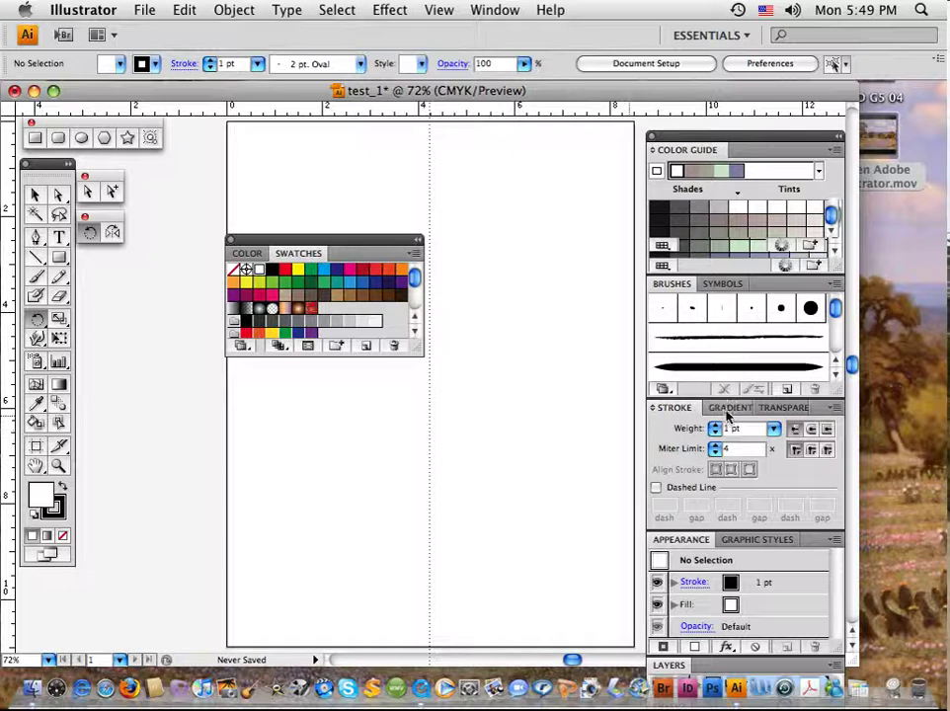
# Step: Add the Gradient panel to the Color and Swatches group and move the group lower, over the artboard's left edge
pyautogui.moveTo(731, 415)
pyautogui.mouseDown()
pyautogui.moveTo(636, 384)
pyautogui.moveTo(474, 270)
pyautogui.moveTo(377, 250)
pyautogui.moveTo(363, 256)
pyautogui.mouseUp()
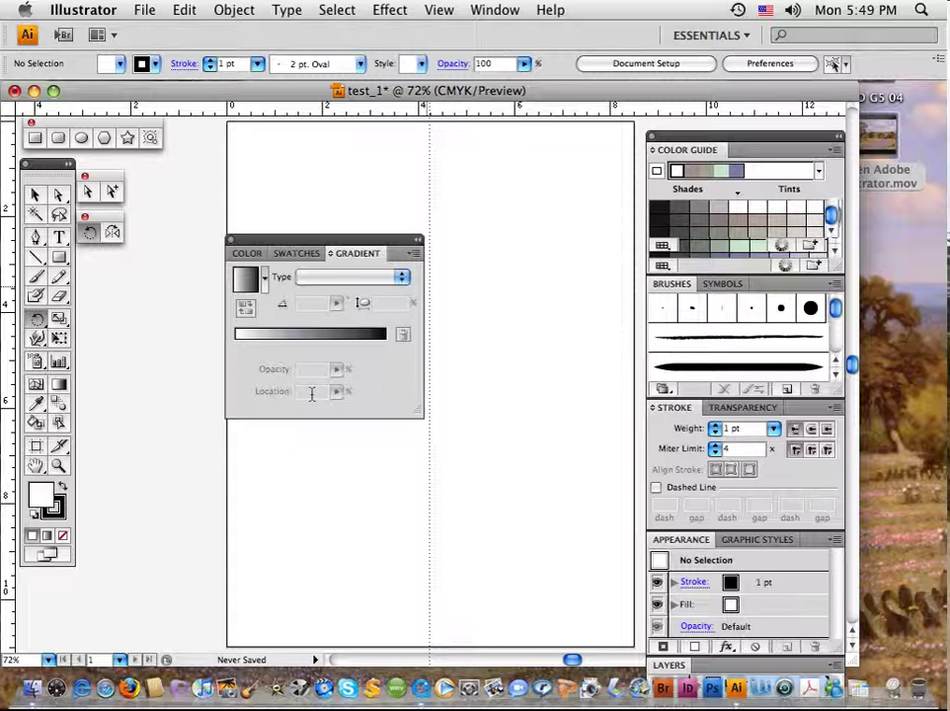
pyautogui.click(246, 255)
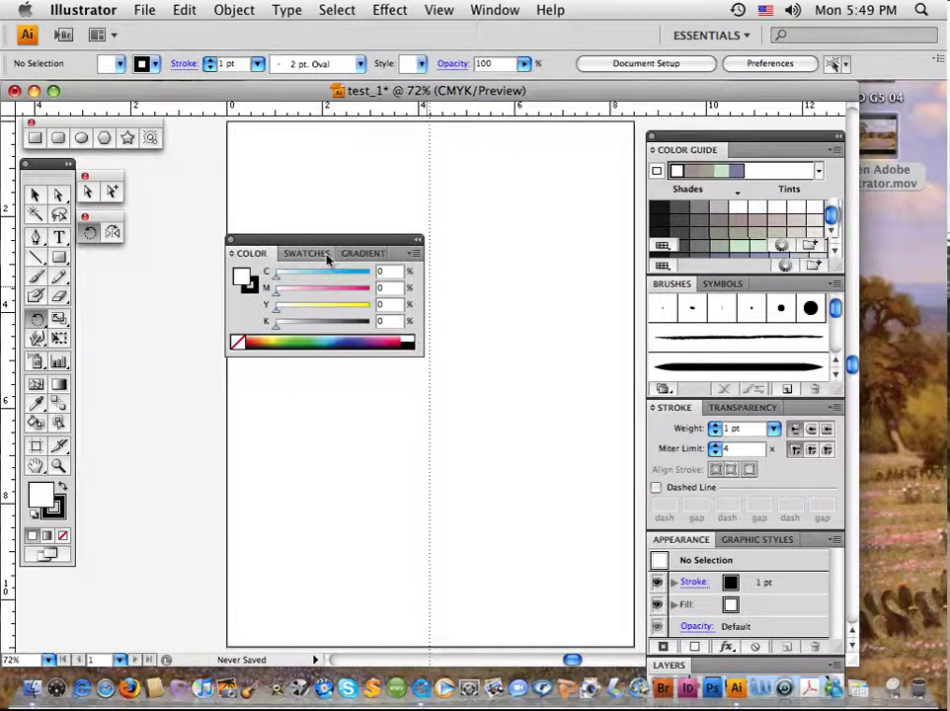
pyautogui.moveTo(371, 245); pyautogui.dragTo(292, 327)
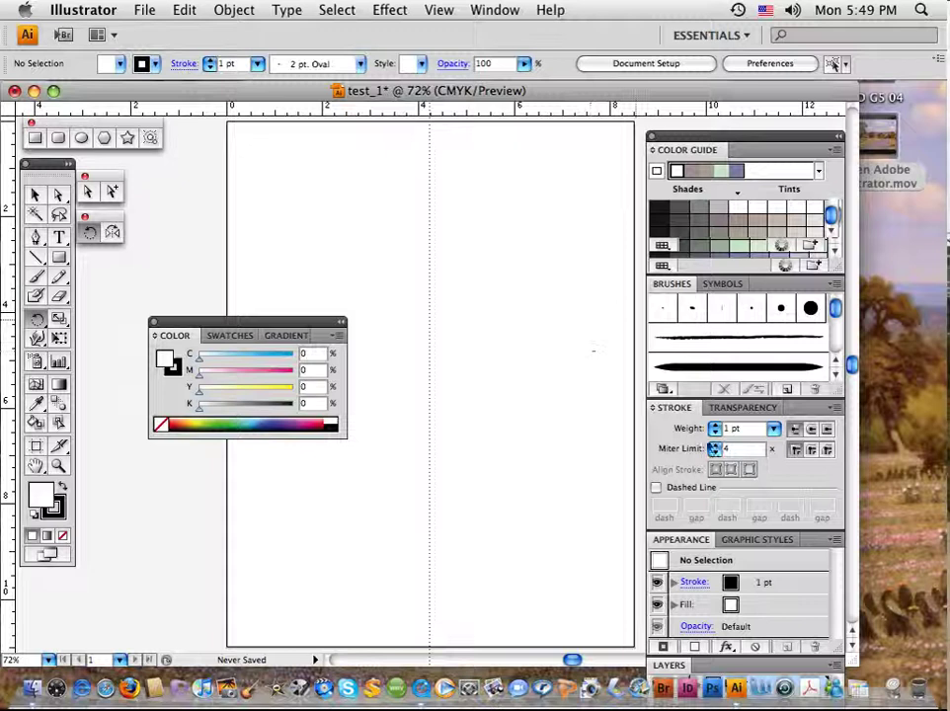
# Step: Show the Pathfinder panel, separate it from its group near the artboard's top, and close the remaining Transform and Align panels
pyautogui.click(484, 12)
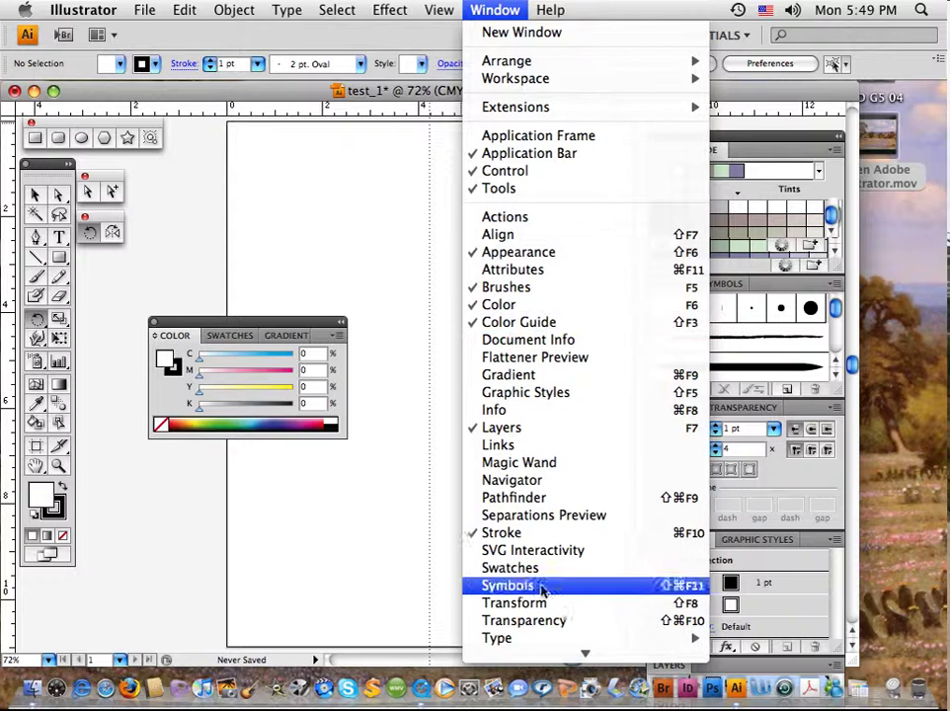
pyautogui.click(546, 502)
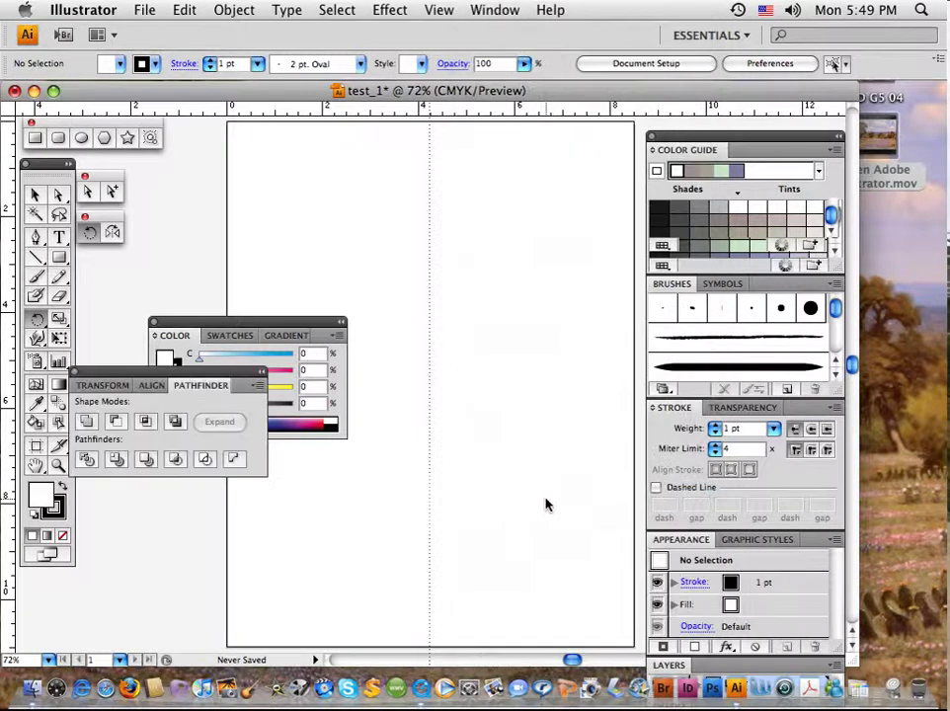
pyautogui.moveTo(208, 378); pyautogui.dragTo(534, 455)
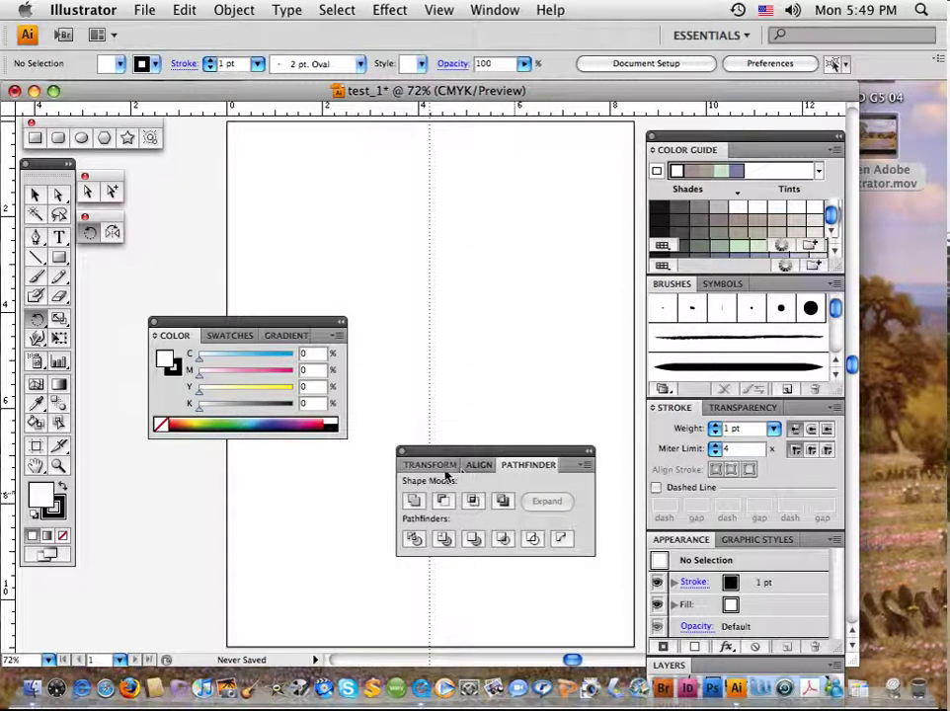
pyautogui.moveTo(518, 457); pyautogui.dragTo(272, 191)
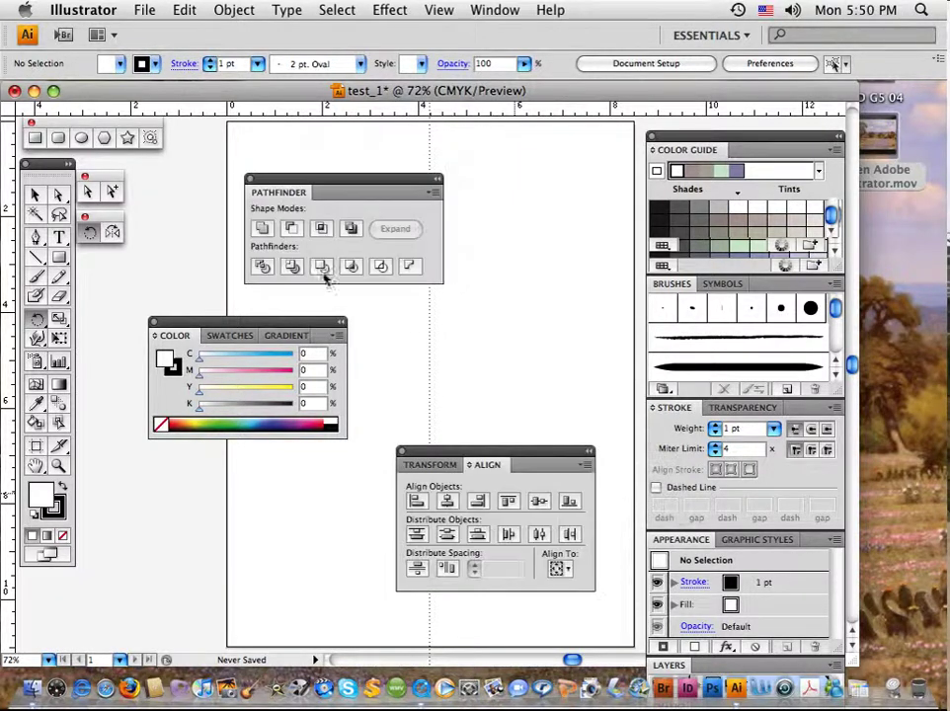
pyautogui.click(401, 453)
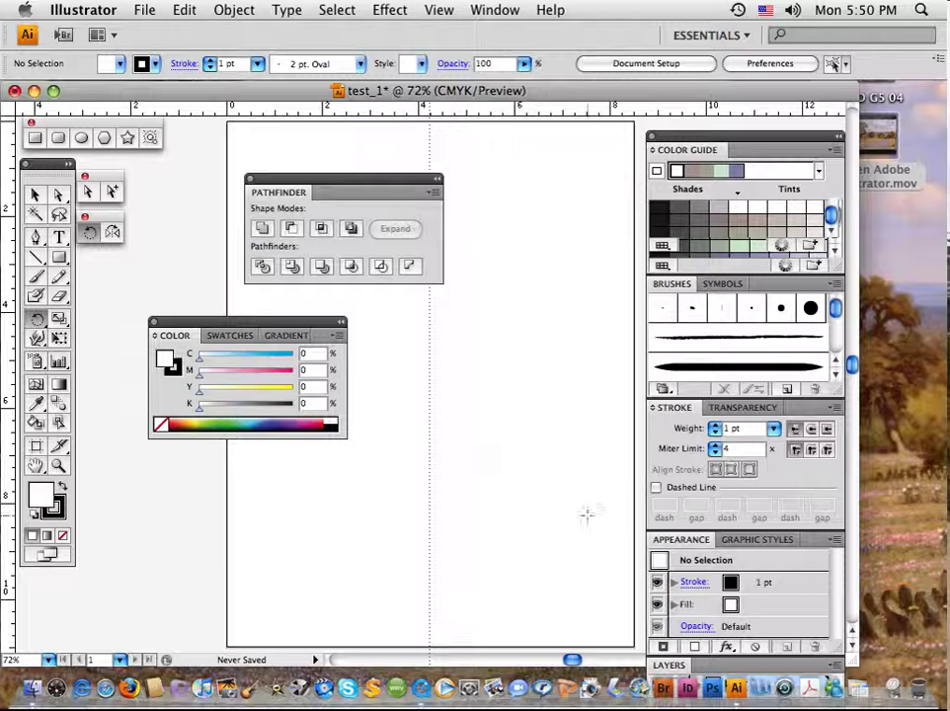
# Step: Group the Transparency and Layers panels with Pathfinder, bring Pathfinder to the front, and move the group above the Color group
pyautogui.moveTo(742, 408)
pyautogui.mouseDown()
pyautogui.moveTo(605, 365)
pyautogui.moveTo(456, 204)
pyautogui.moveTo(362, 197)
pyautogui.mouseUp()
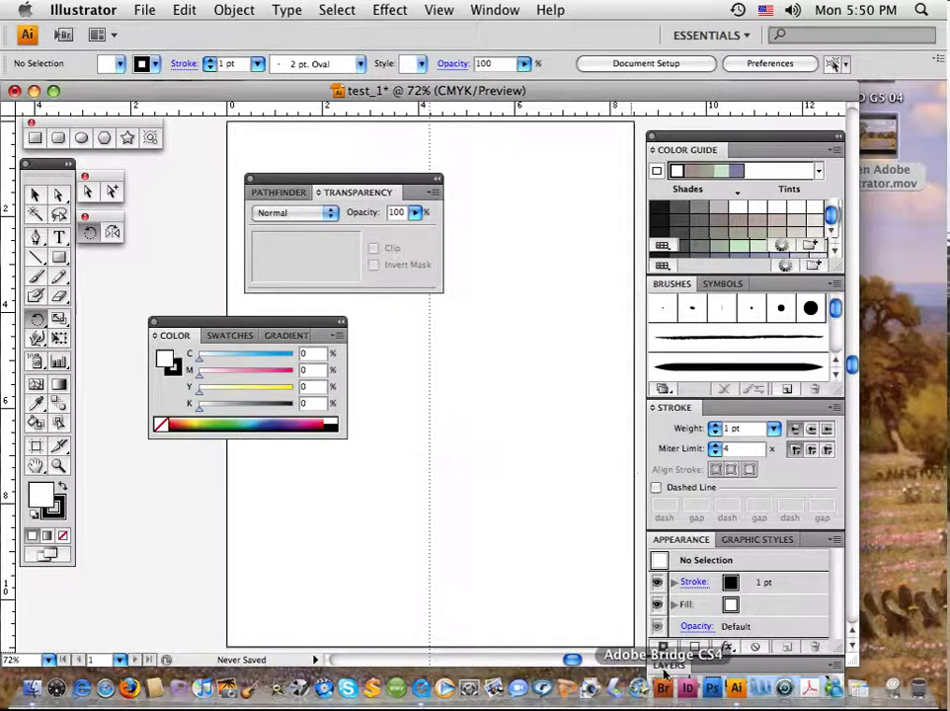
pyautogui.moveTo(666, 669); pyautogui.dragTo(426, 196)
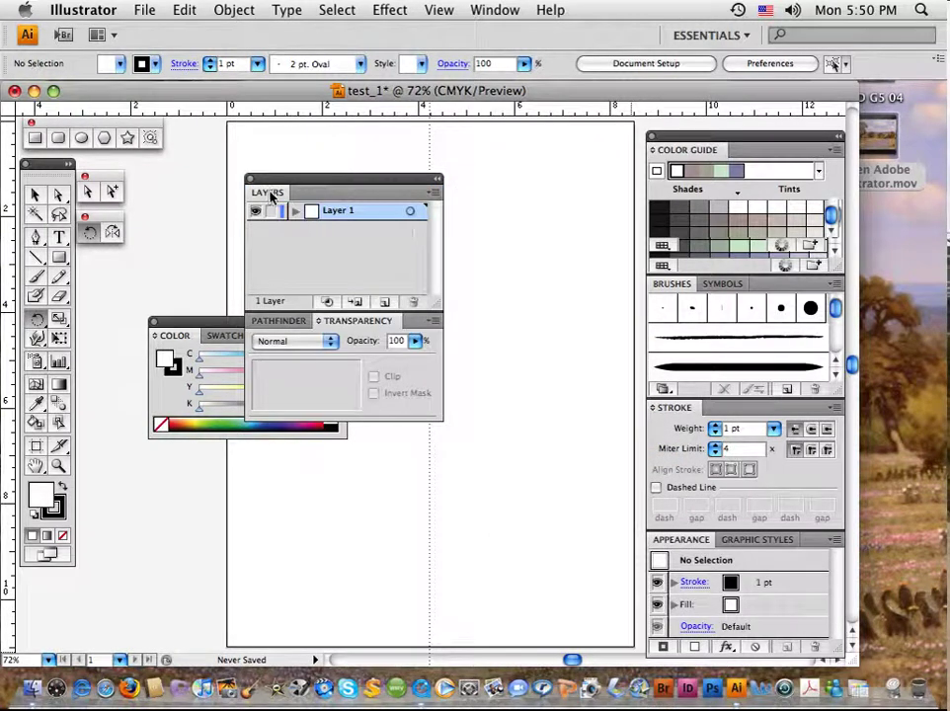
pyautogui.moveTo(271, 193); pyautogui.dragTo(431, 331)
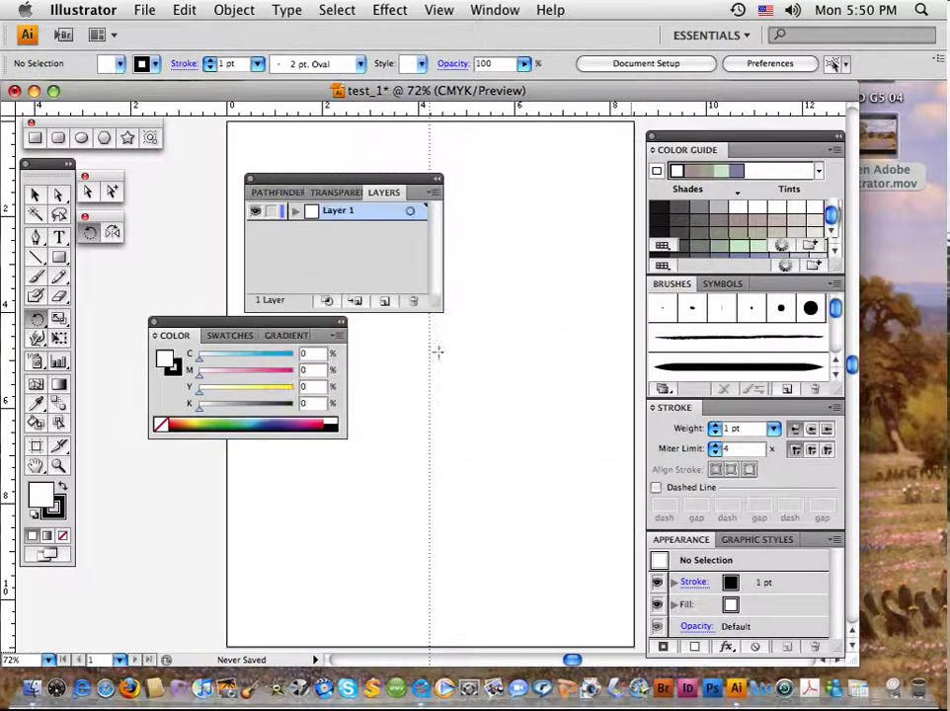
pyautogui.click(277, 193)
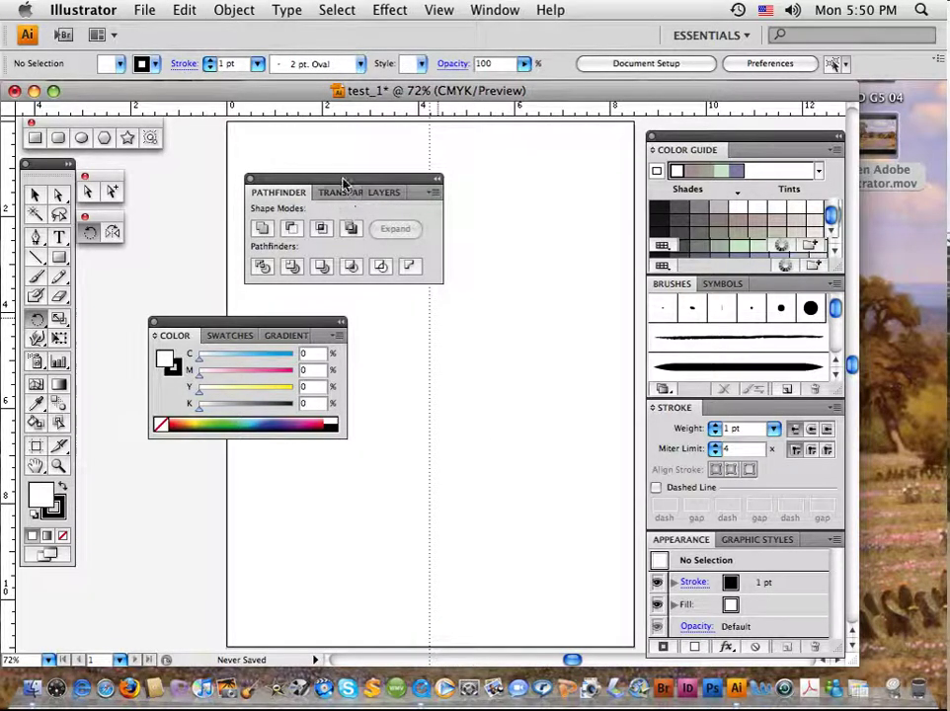
pyautogui.moveTo(343, 182); pyautogui.dragTo(276, 166)
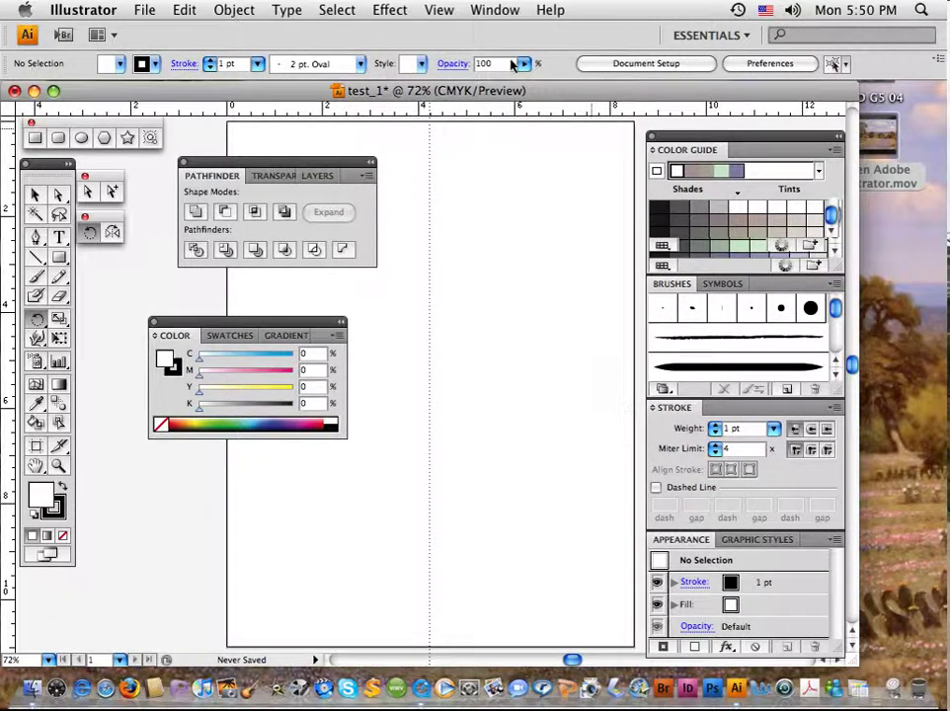
# Step: Show the Character panel group, place it over the artboard beside the Color group, and bring Paragraph to the front
pyautogui.click(475, 7)
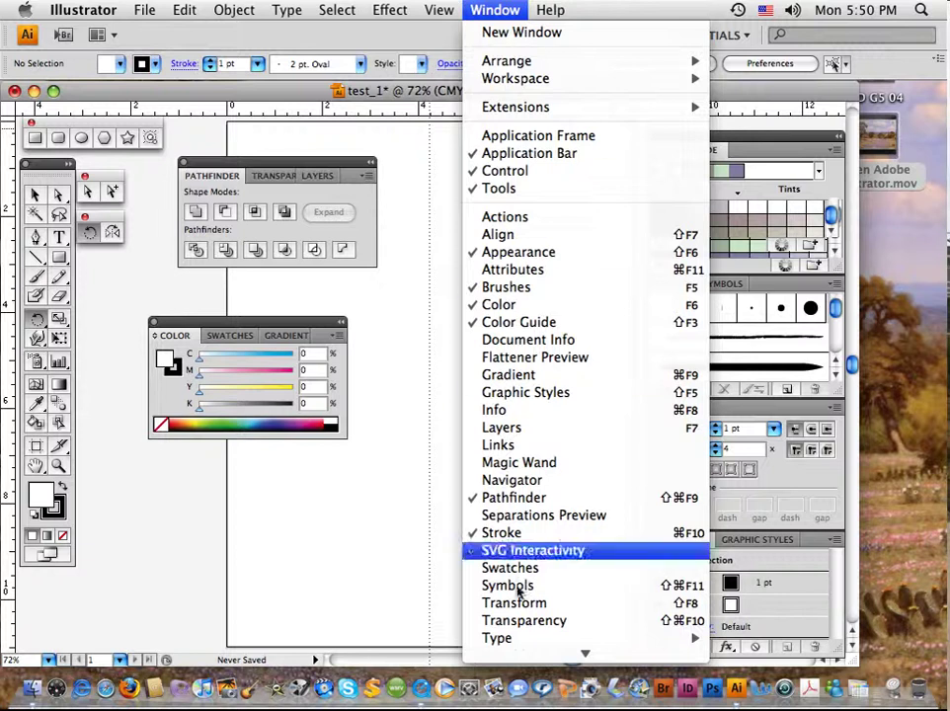
pyautogui.moveTo(513, 528)
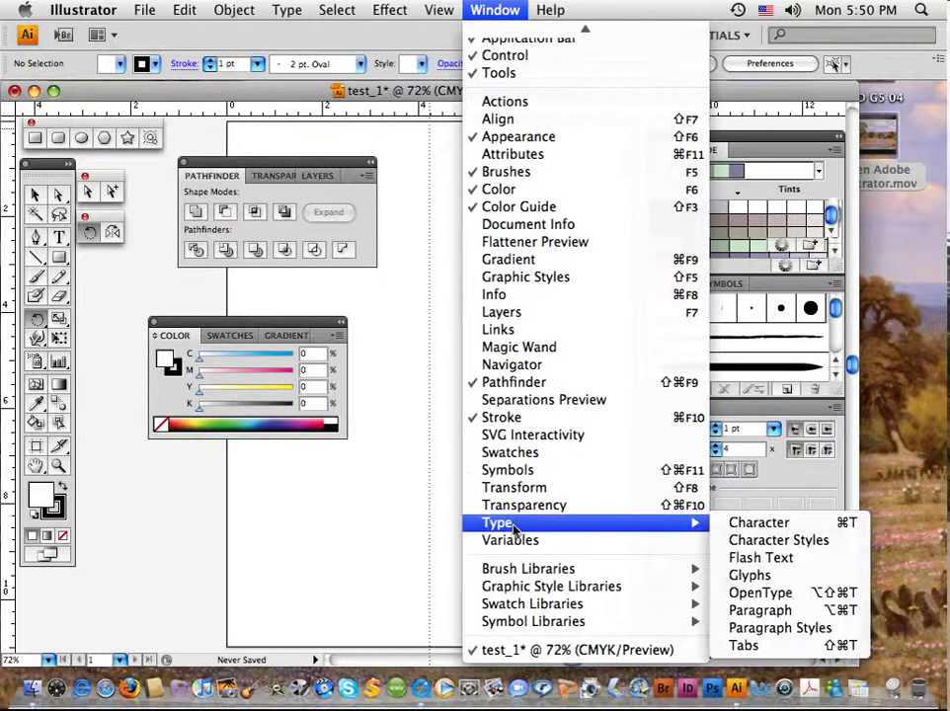
pyautogui.click(748, 526)
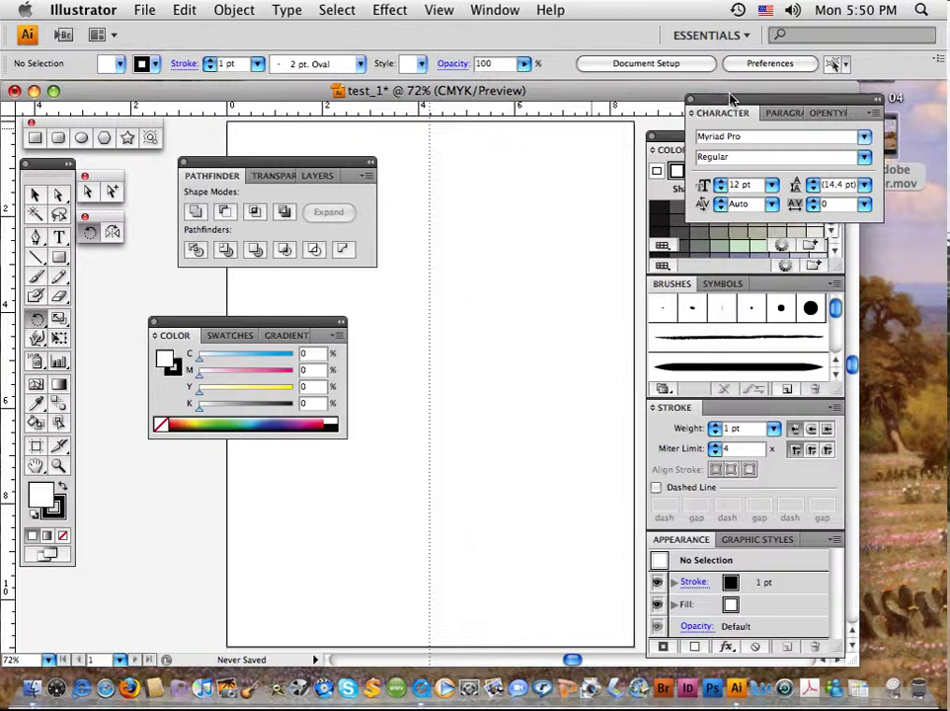
pyautogui.moveTo(731, 99); pyautogui.dragTo(456, 308)
pyautogui.click(494, 322)
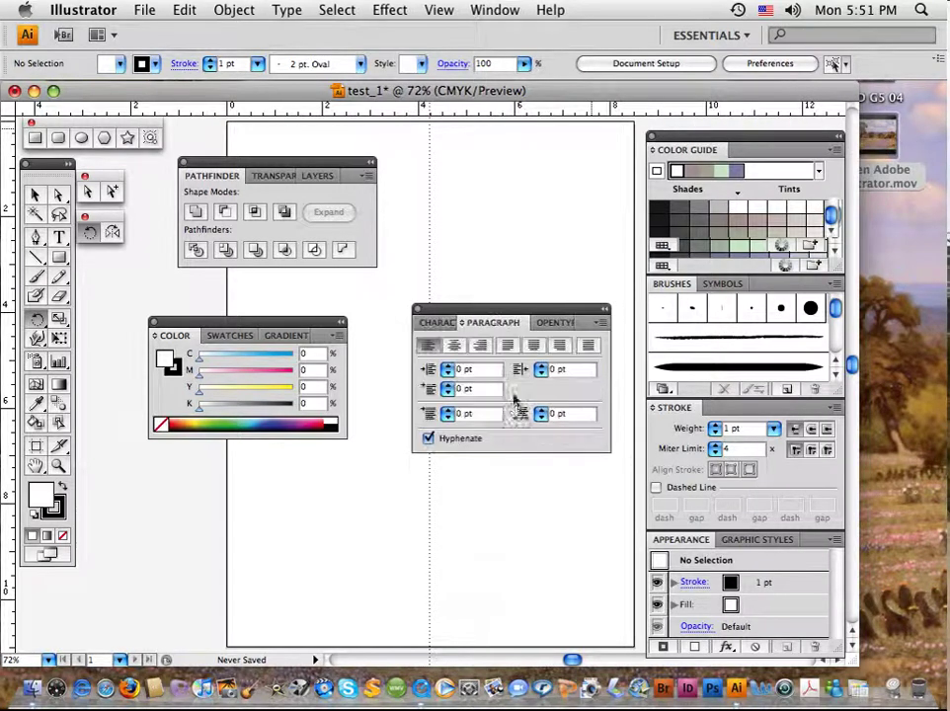
# Step: Separate and close the OpenType panel, and add the Stroke panel to the Character and Paragraph group
pyautogui.moveTo(556, 322); pyautogui.dragTo(499, 163)
pyautogui.click(480, 155)
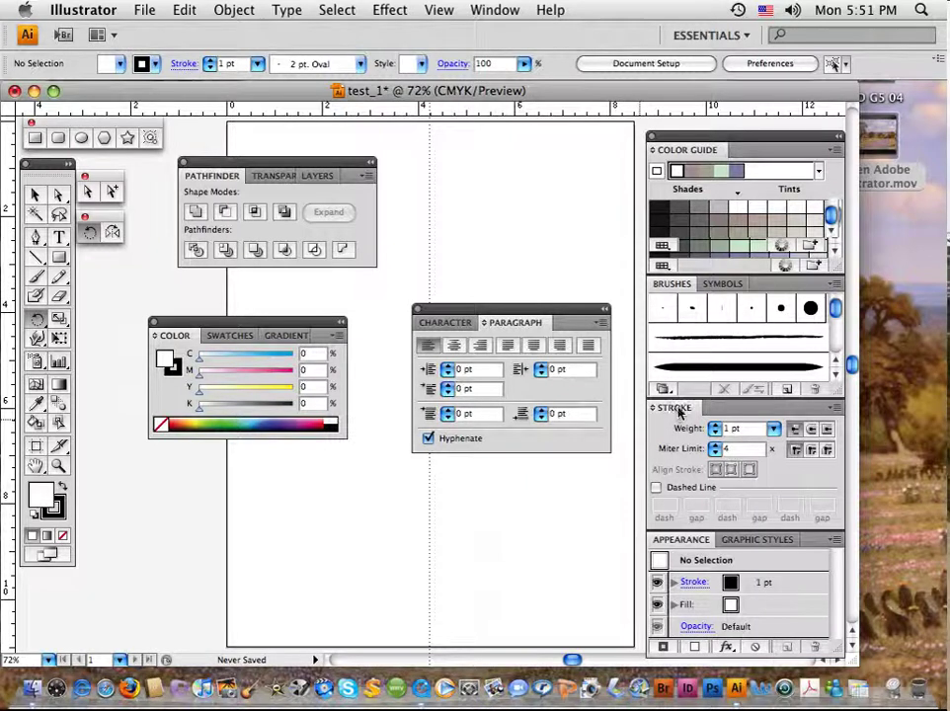
pyautogui.moveTo(675, 408); pyautogui.dragTo(583, 326)
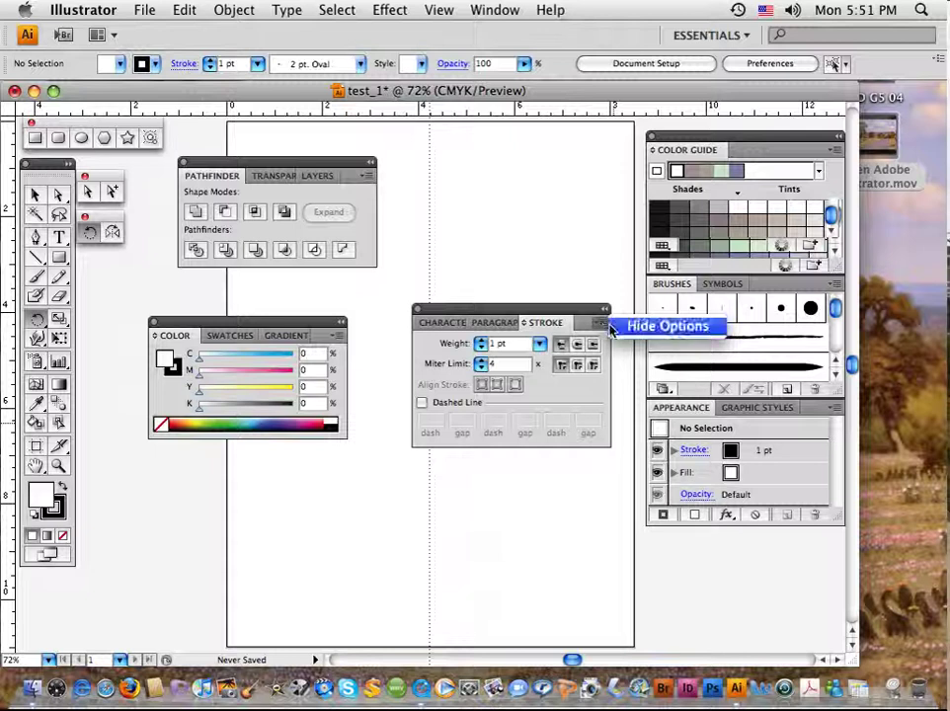
# Step: Hide the Stroke panel's extra options and display them again
pyautogui.click(626, 318)
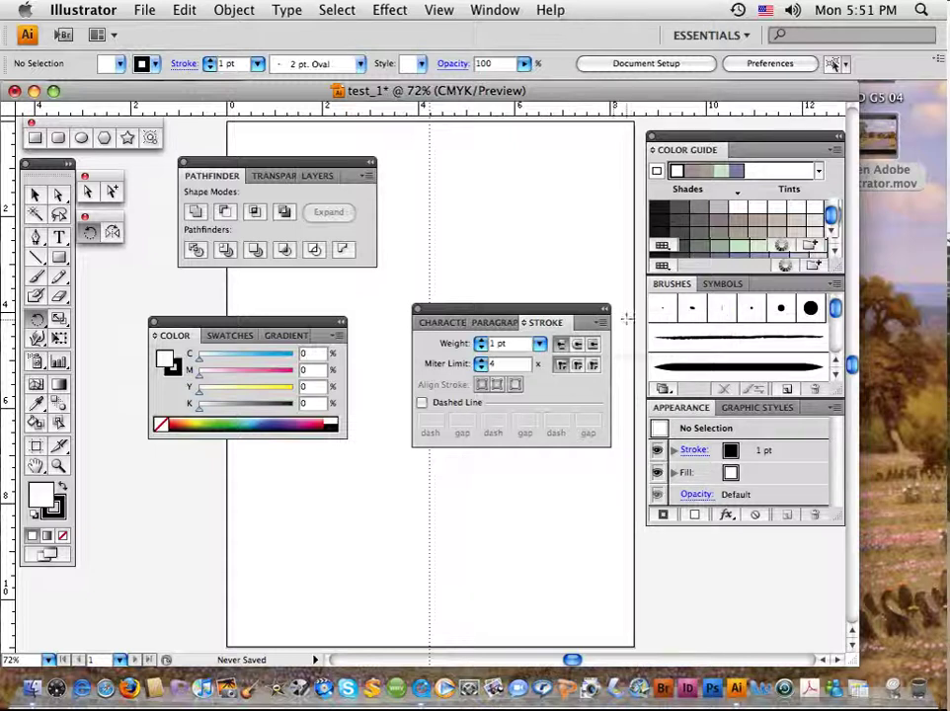
pyautogui.click(603, 322)
pyautogui.click(619, 364)
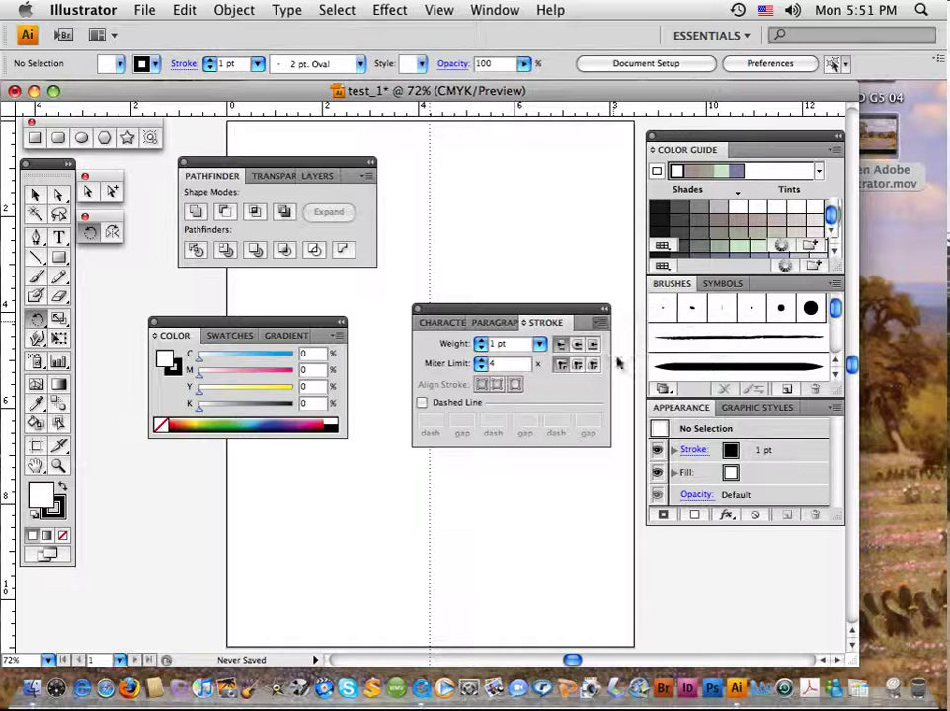
pyautogui.click(599, 323)
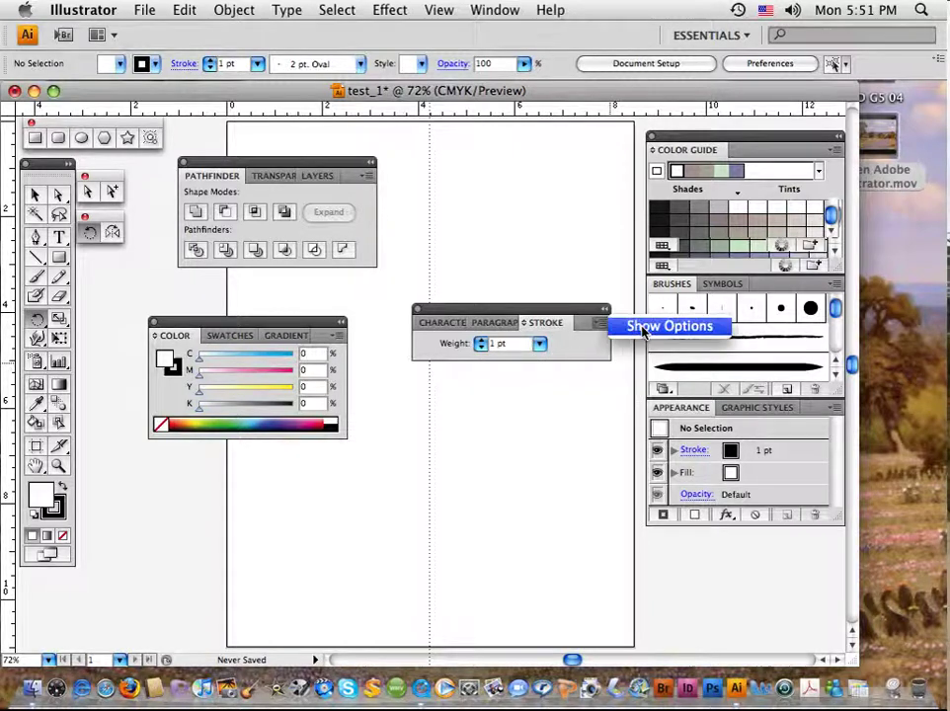
pyautogui.click(643, 329)
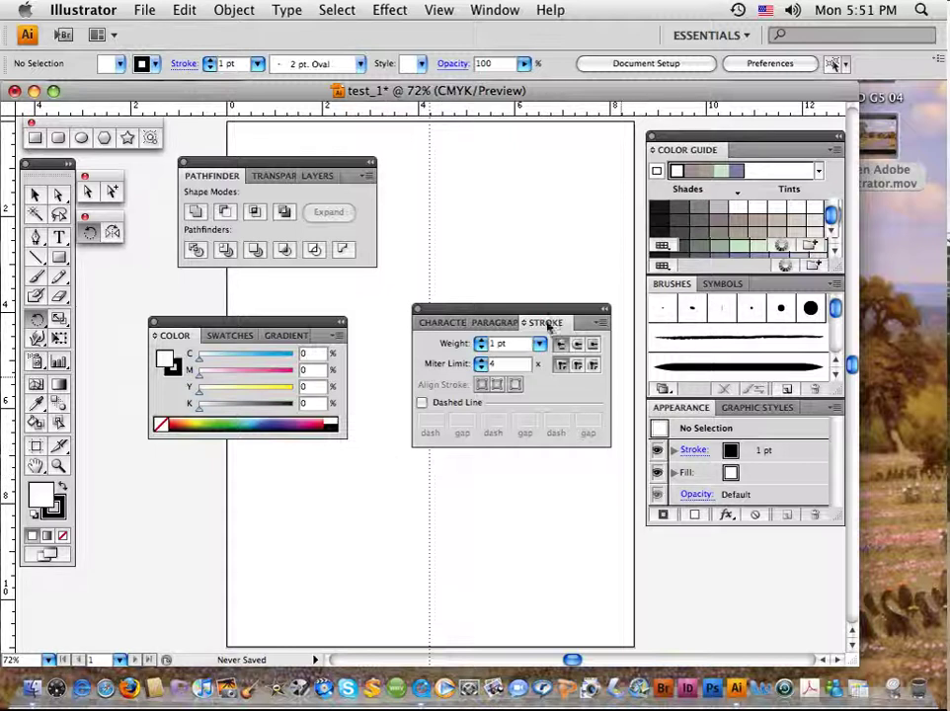
# Step: Separate the Color Guide panel from its stack, and close it along with the stacked Brushes and Appearance groups
pyautogui.moveTo(545, 310); pyautogui.dragTo(504, 399)
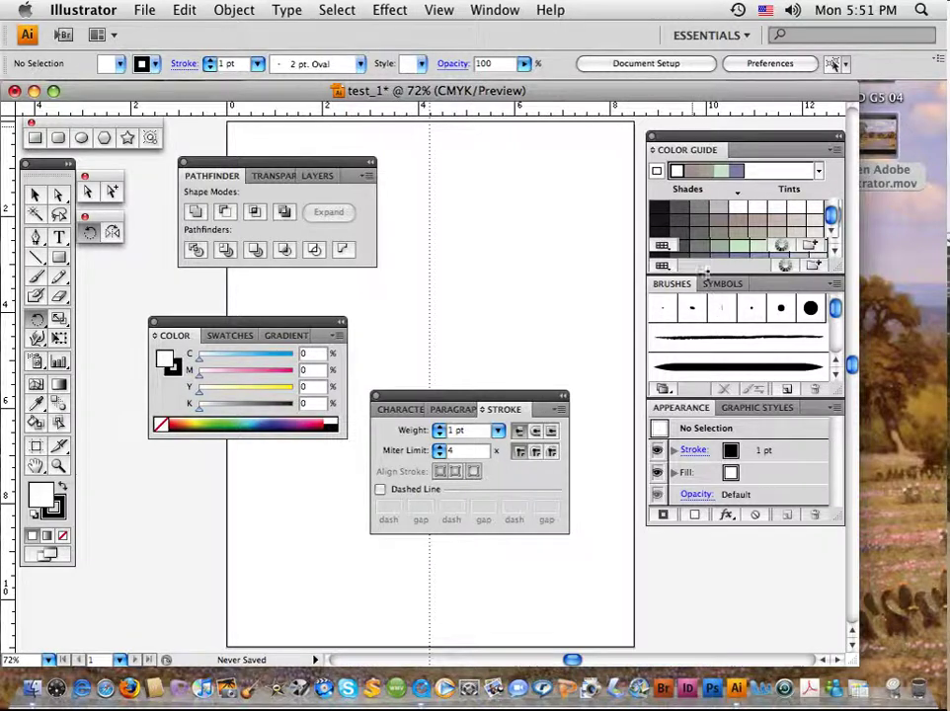
pyautogui.moveTo(694, 142)
pyautogui.mouseDown()
pyautogui.moveTo(670, 142)
pyautogui.moveTo(692, 142)
pyautogui.mouseUp()
pyautogui.moveTo(769, 154); pyautogui.dragTo(524, 150)
pyautogui.moveTo(805, 277); pyautogui.dragTo(808, 453)
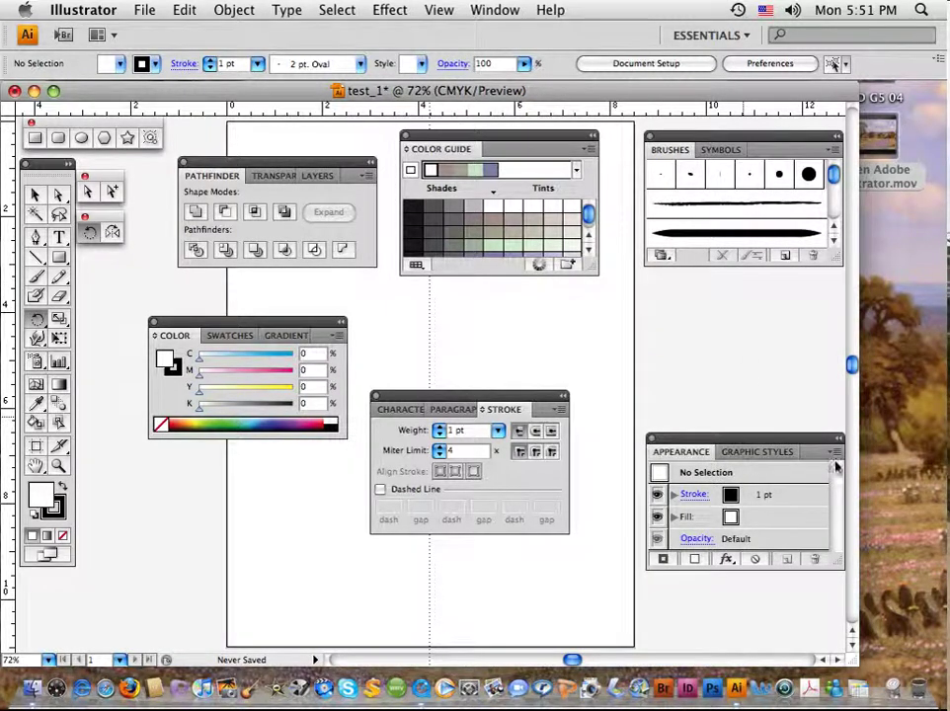
pyautogui.moveTo(815, 454); pyautogui.dragTo(810, 276)
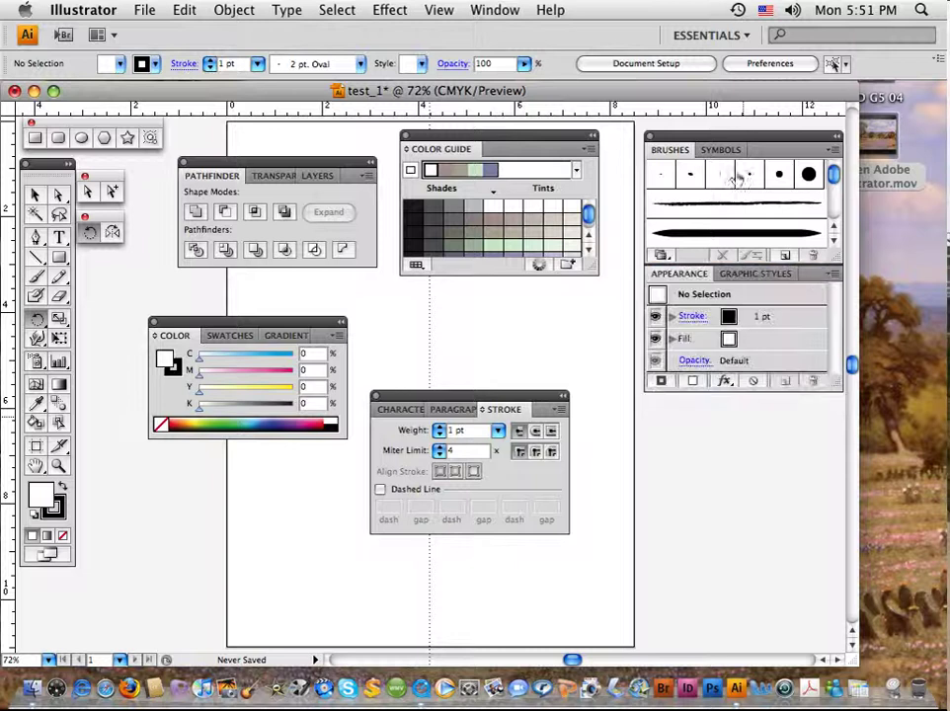
pyautogui.click(651, 137)
pyautogui.click(405, 135)
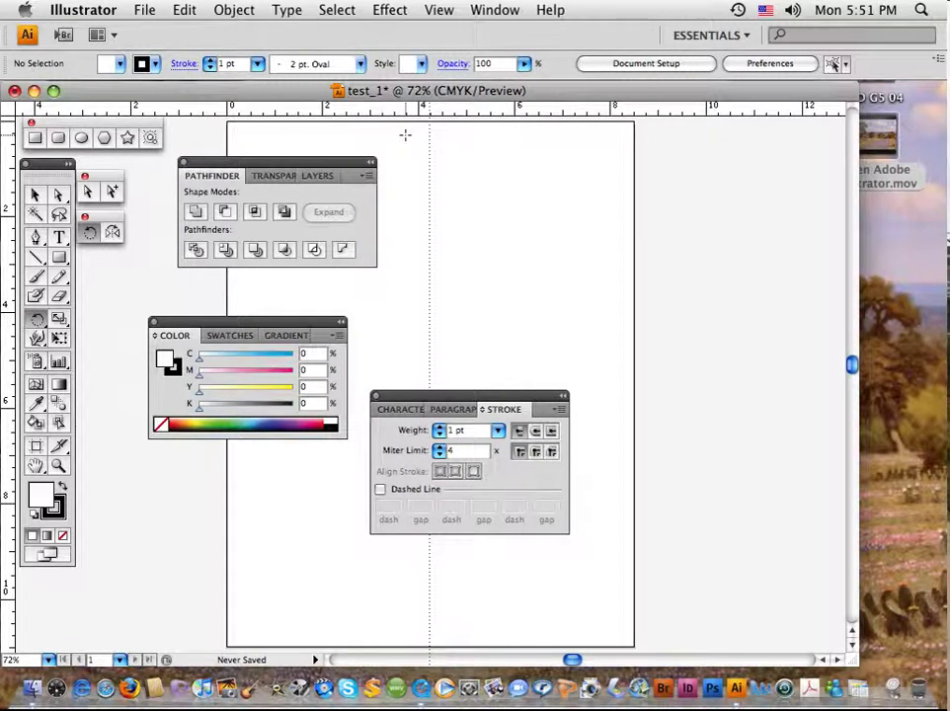
# Step: Bring Character to the front of its group and stack the Pathfinder, Color and Character groups along the artboard's right edge
pyautogui.moveTo(247, 163); pyautogui.dragTo(682, 164)
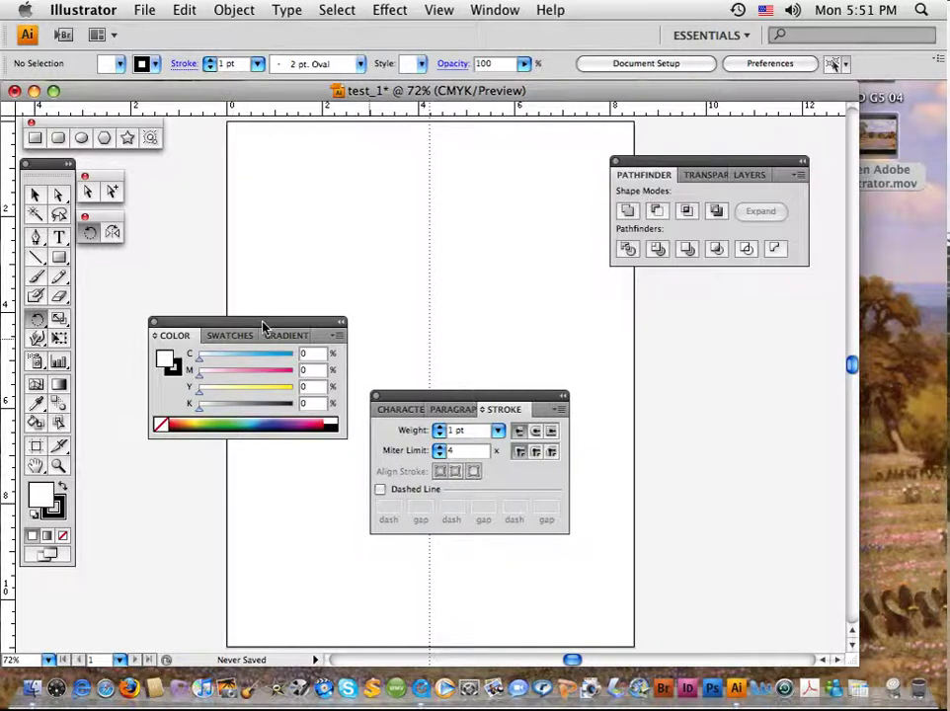
pyautogui.moveTo(265, 327); pyautogui.dragTo(725, 313)
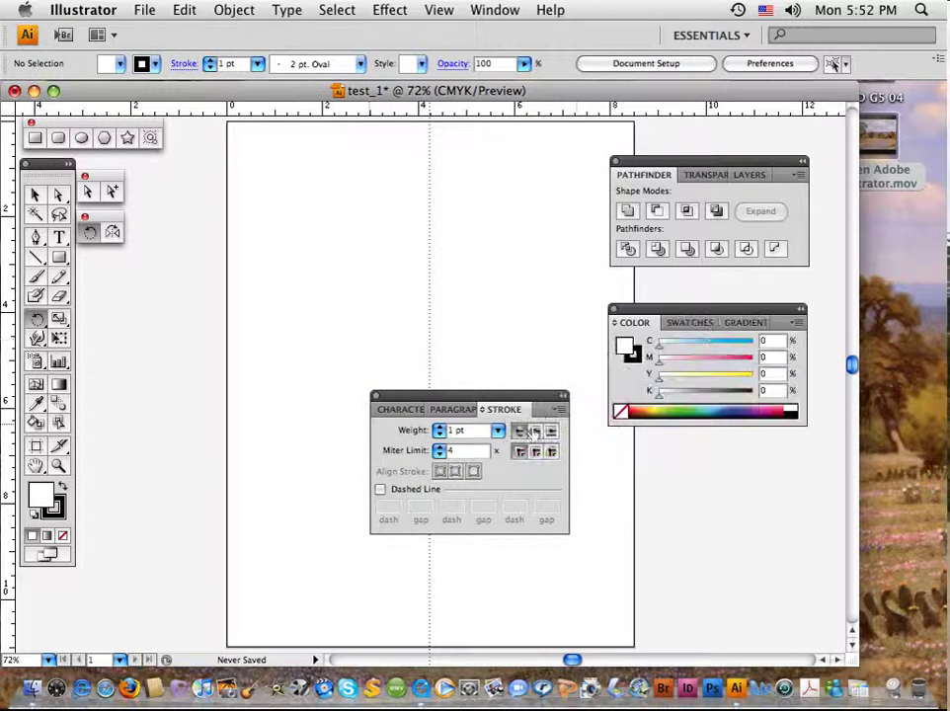
pyautogui.click(408, 409)
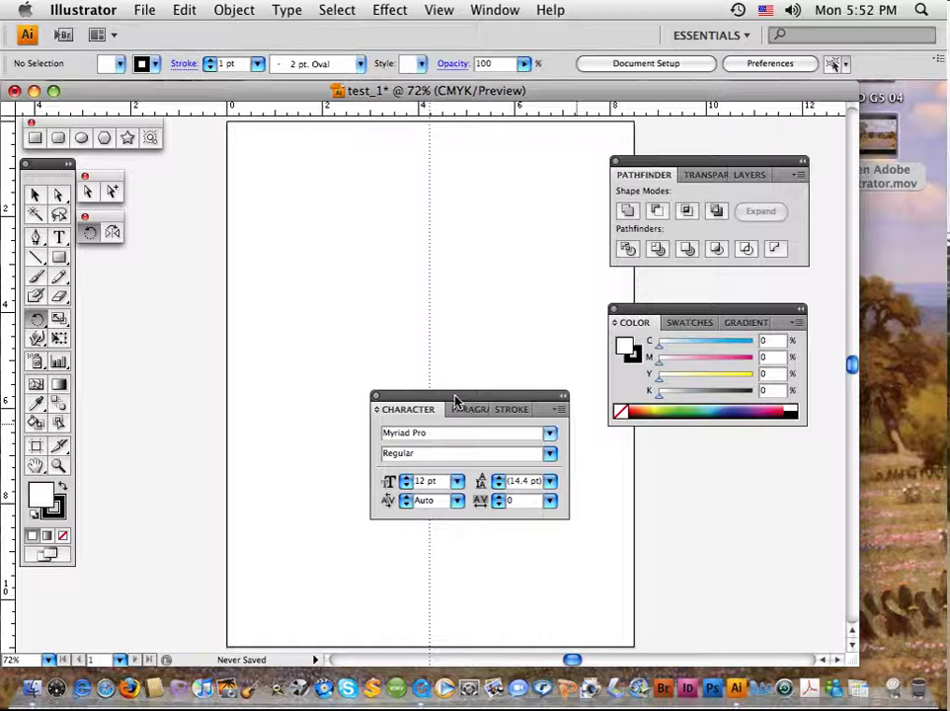
pyautogui.moveTo(455, 399); pyautogui.dragTo(686, 501)
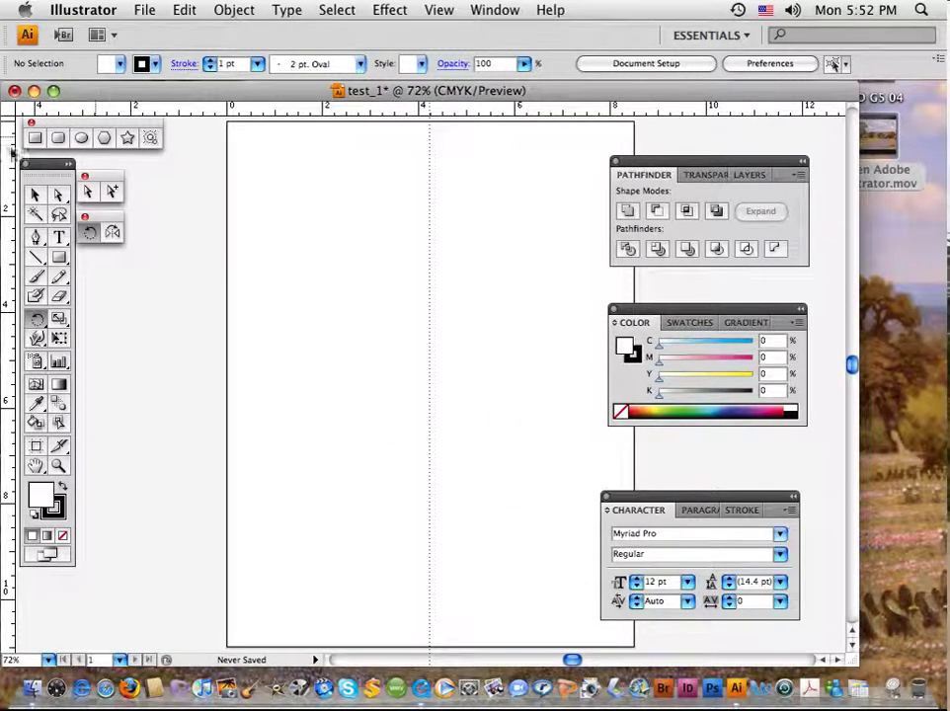
# Step: Switch to the Selection tool and widen the document window to nearly the full screen width
pyautogui.press('v')
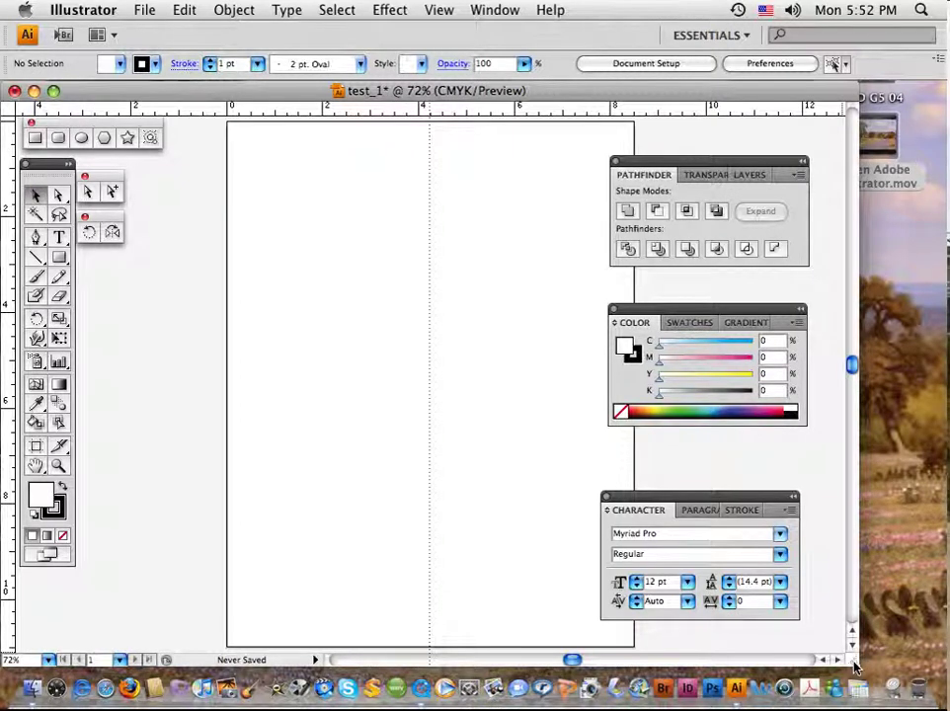
pyautogui.moveTo(856, 666); pyautogui.dragTo(938, 672)
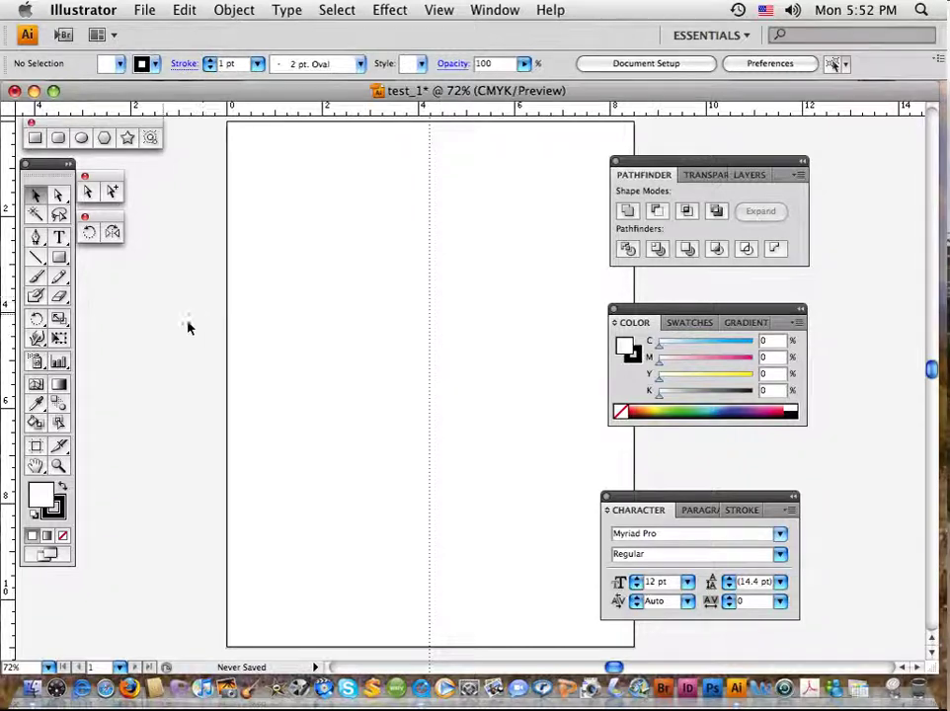
pyautogui.press('space')
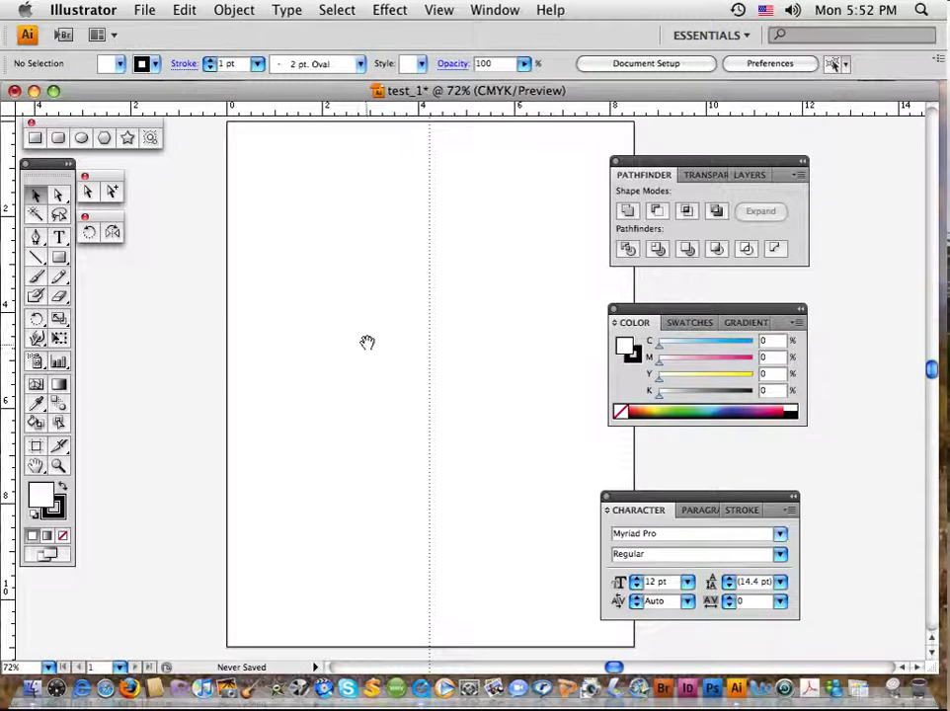
pyautogui.moveTo(367, 341); pyautogui.dragTo(331, 349)
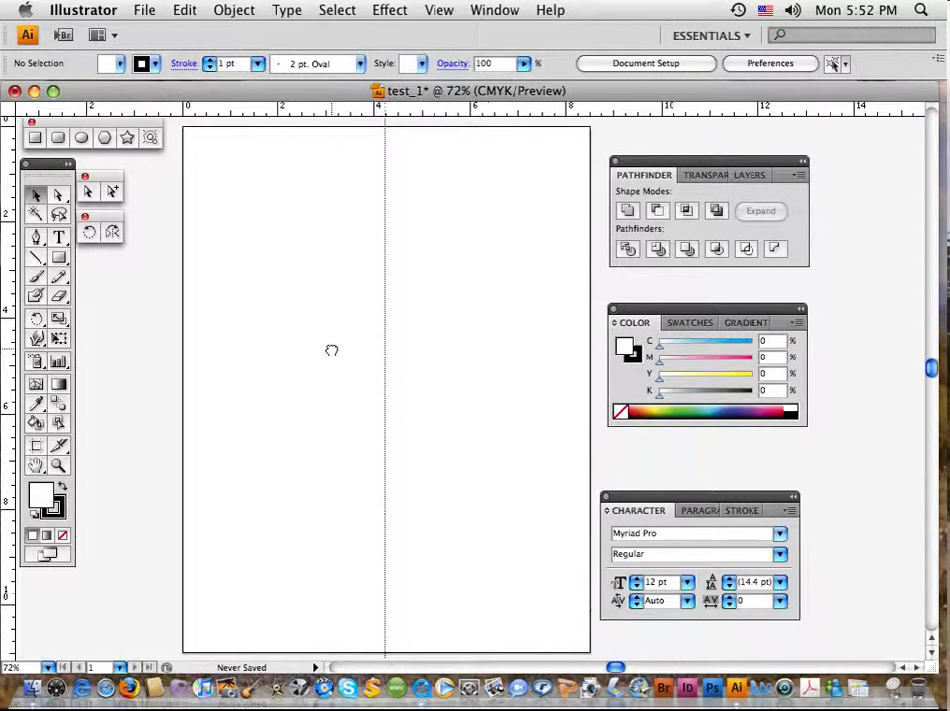
# Step: Move the Pathfinder, Color and Character groups farther out so that they sit clear of the artboard
pyautogui.moveTo(732, 168); pyautogui.dragTo(830, 155)
pyautogui.moveTo(775, 310); pyautogui.dragTo(863, 301)
pyautogui.moveTo(747, 501); pyautogui.dragTo(869, 493)
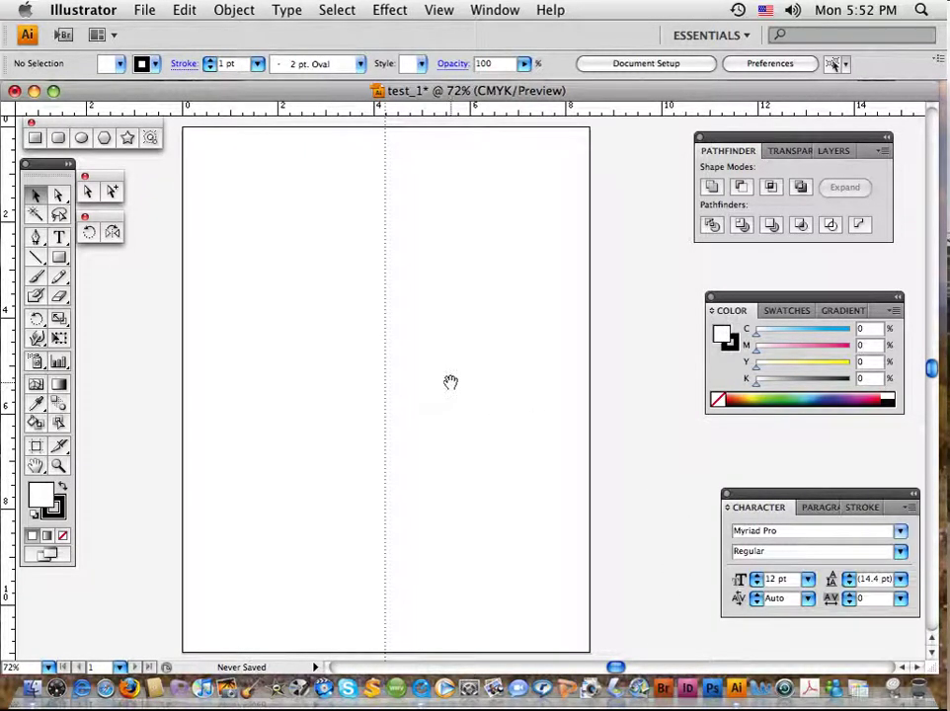
pyautogui.moveTo(447, 377); pyautogui.dragTo(470, 379)
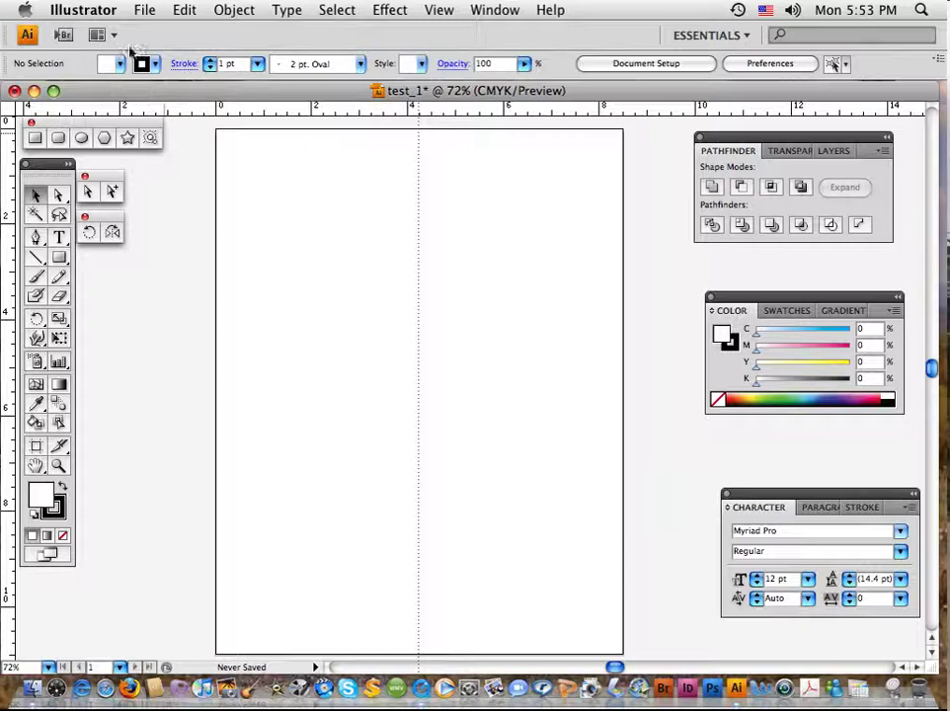
# Step: Review the guide color and style in the Guides & Grid preferences
pyautogui.click(86, 10)
pyautogui.moveTo(100, 59)
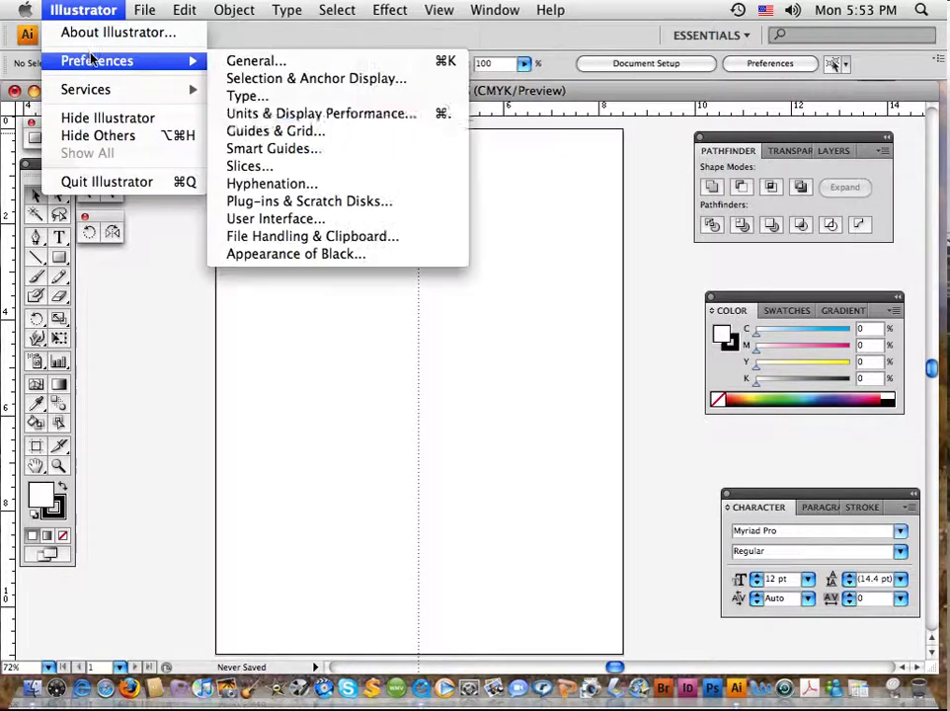
pyautogui.click(255, 134)
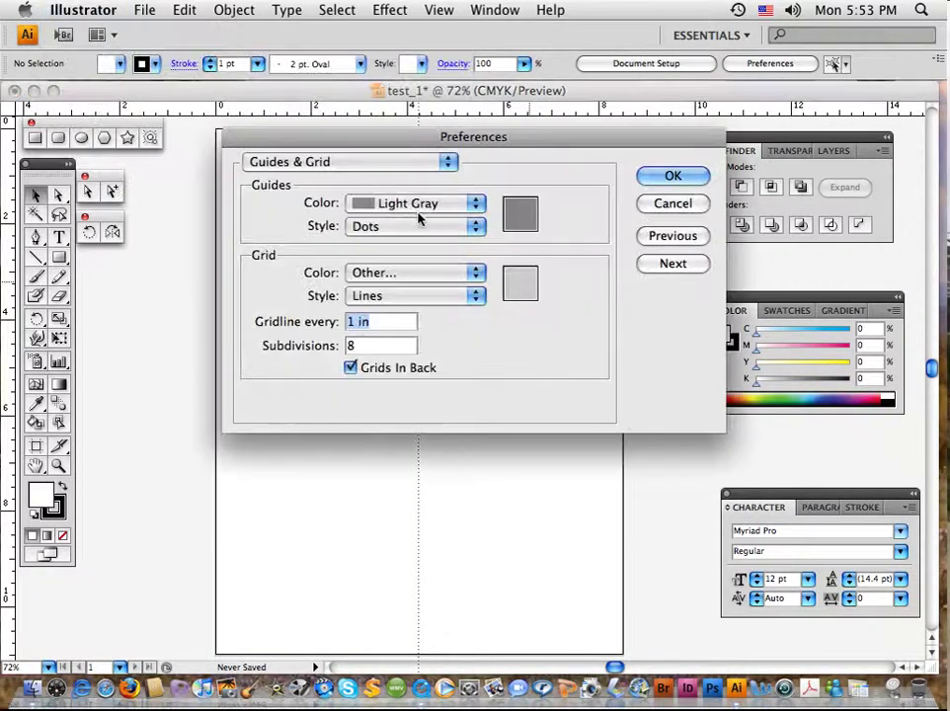
pyautogui.click(649, 181)
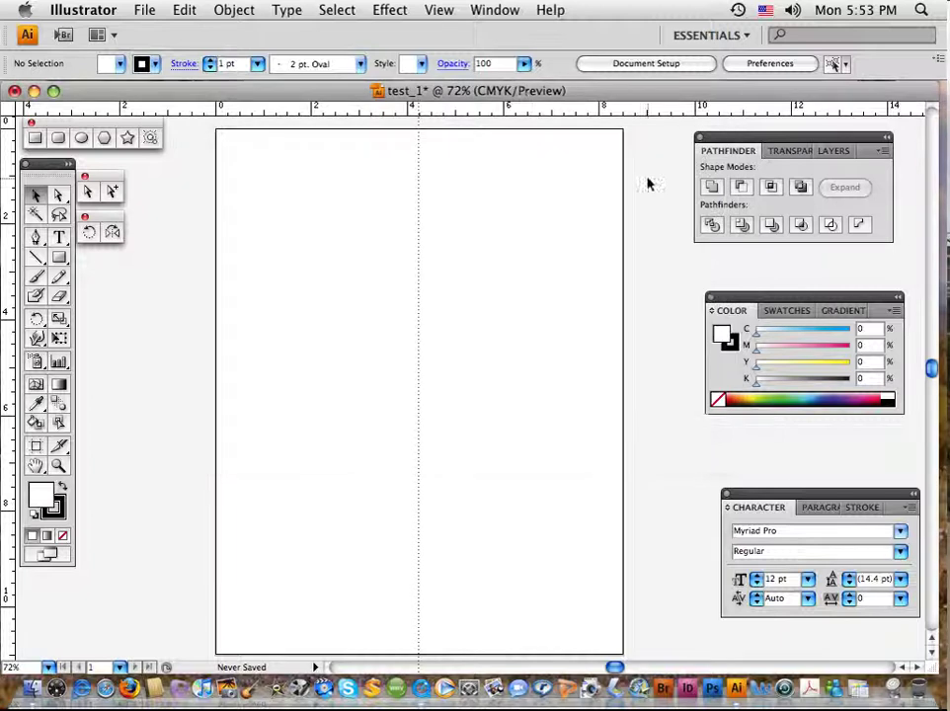
# Step: Check the Lock Guides setting and try to move the vertical guide on the artboard
pyautogui.click(494, 12)
pyautogui.moveTo(440, 11)
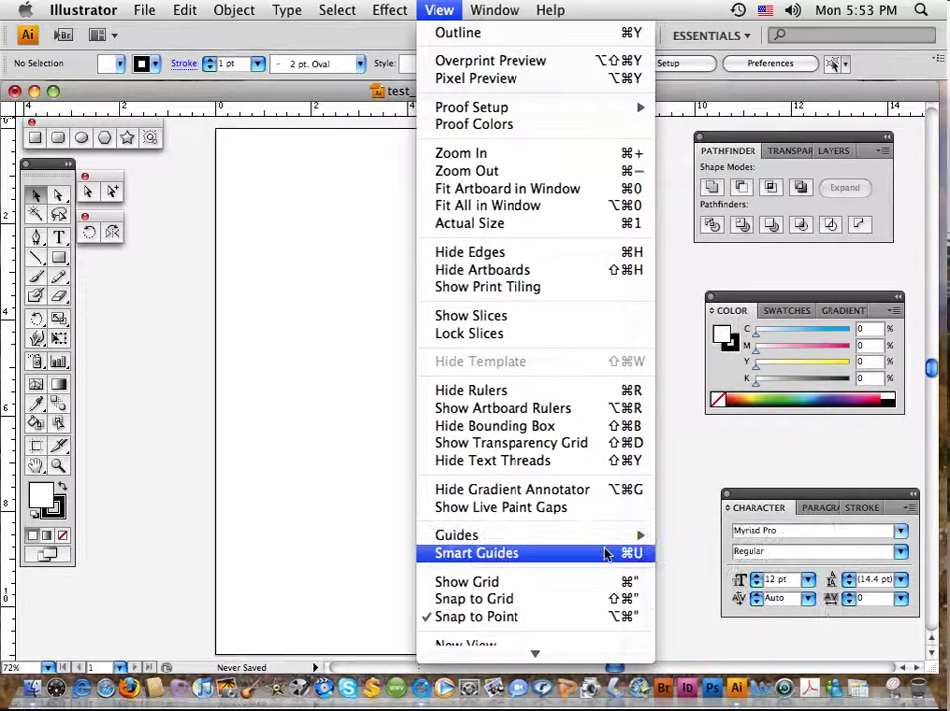
pyautogui.moveTo(525, 545)
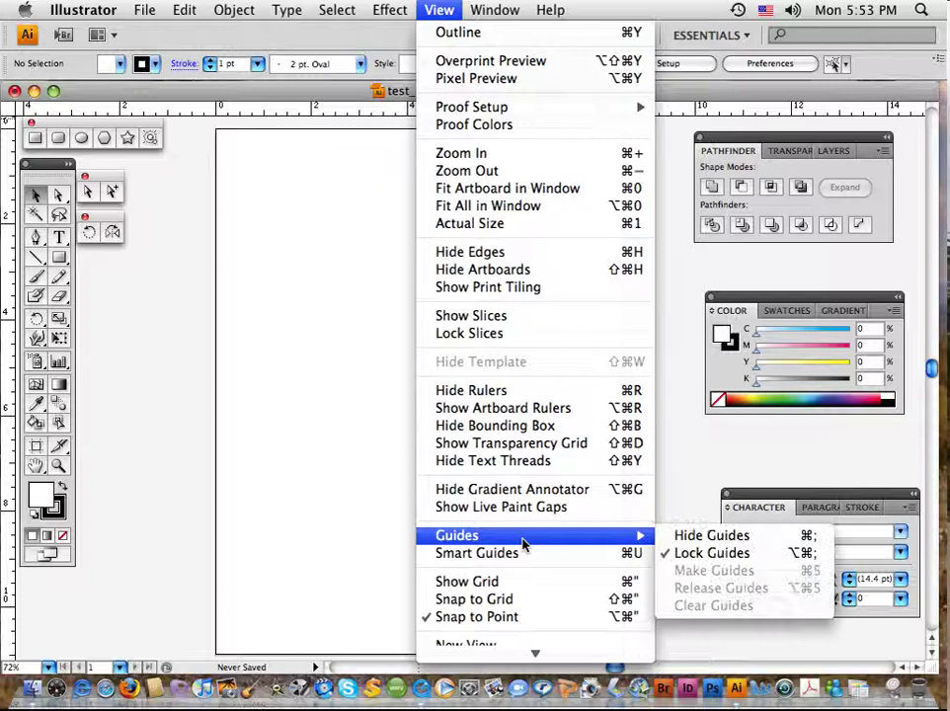
pyautogui.click(337, 513)
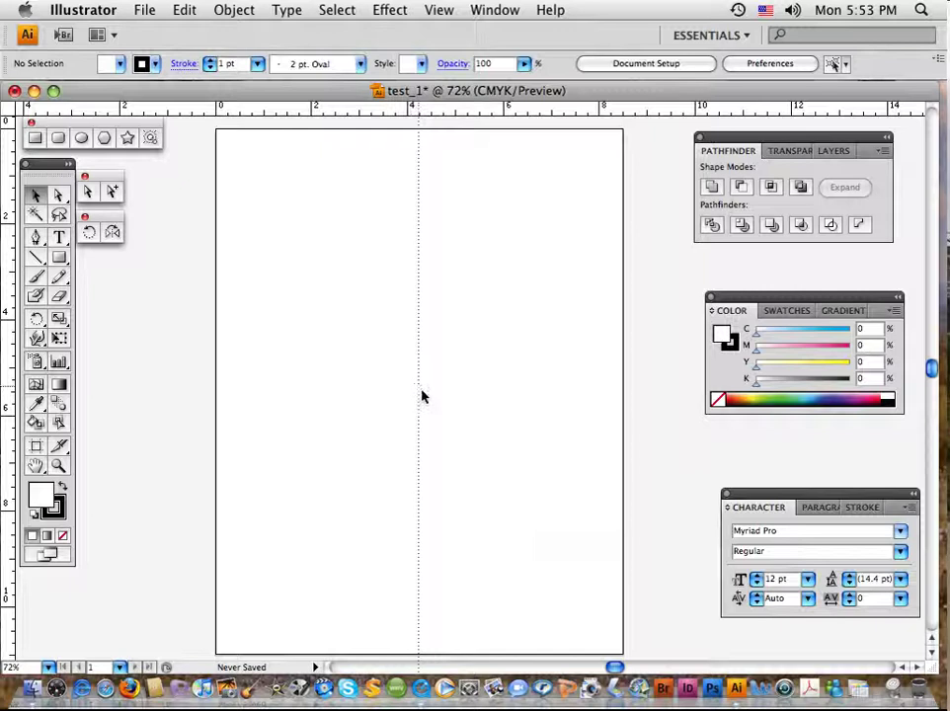
pyautogui.moveTo(420, 400); pyautogui.dragTo(442, 408)
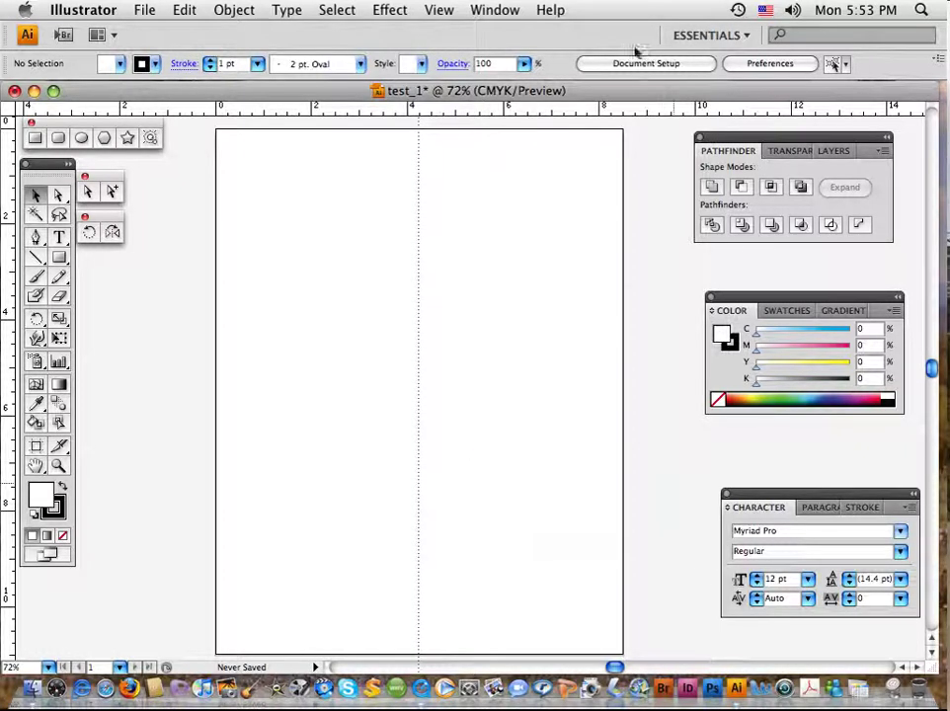
# Step: Show the Brushes panel, separate it from the Symbols and Appearance stack, and close all of these panels
pyautogui.click(484, 12)
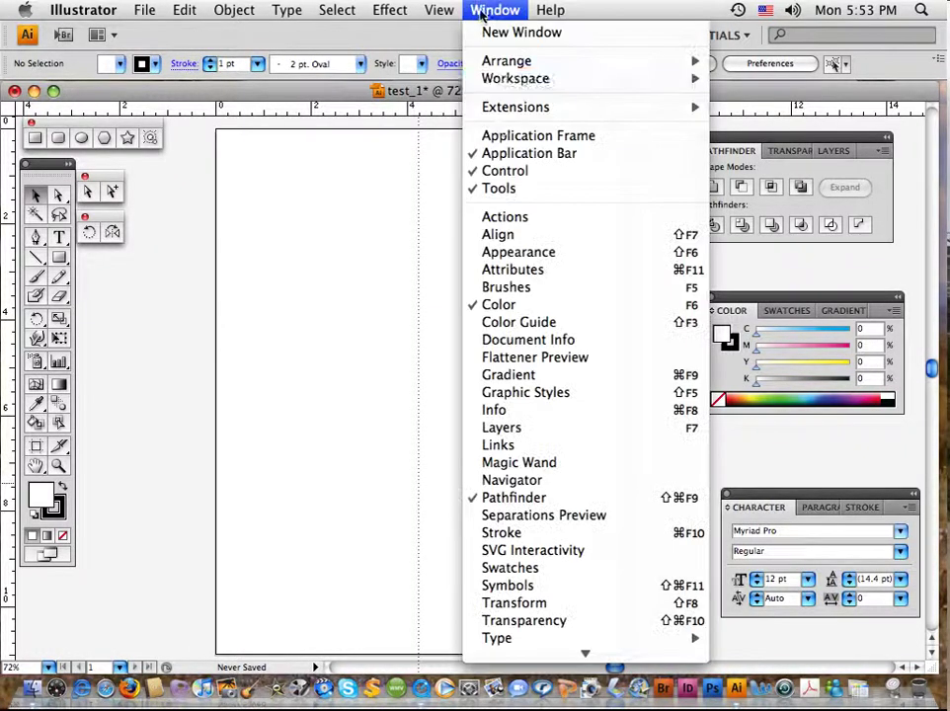
pyautogui.click(516, 289)
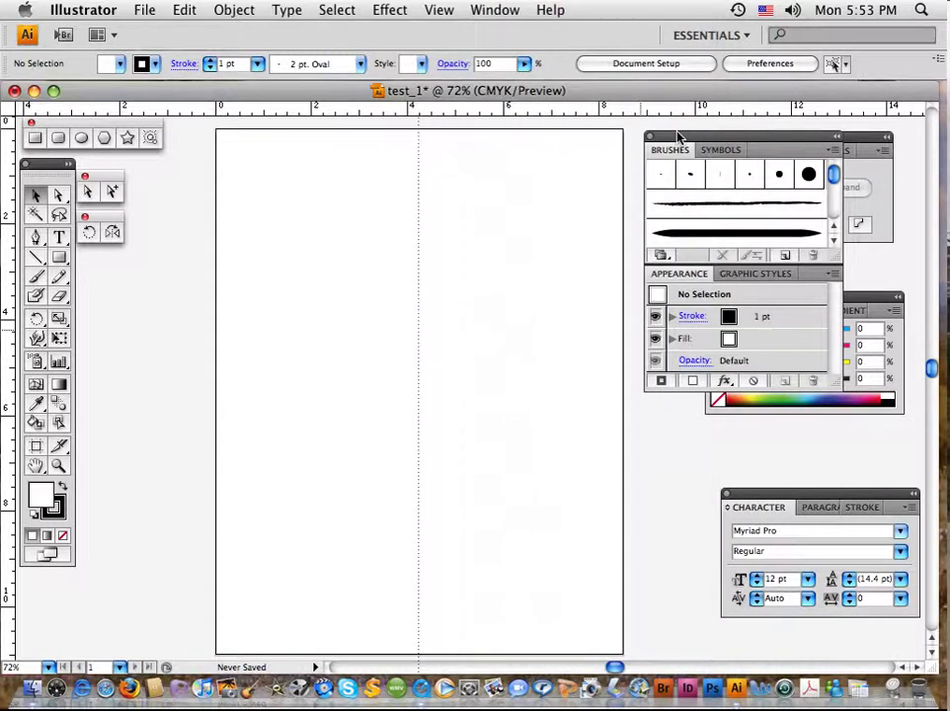
pyautogui.moveTo(678, 136)
pyautogui.mouseDown()
pyautogui.moveTo(311, 225)
pyautogui.moveTo(193, 344)
pyautogui.mouseUp()
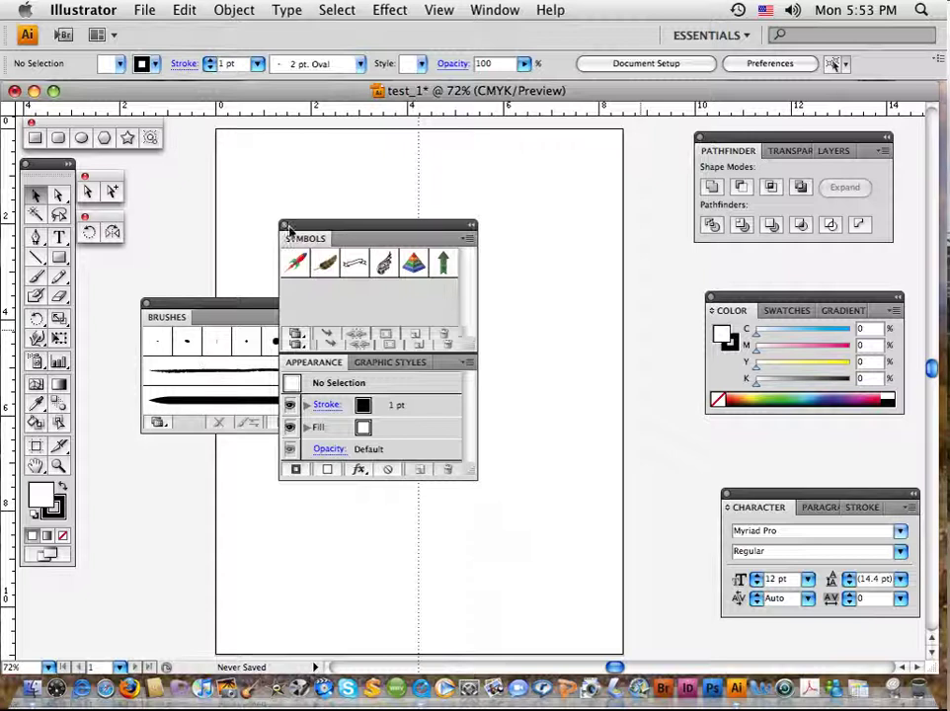
pyautogui.click(284, 225)
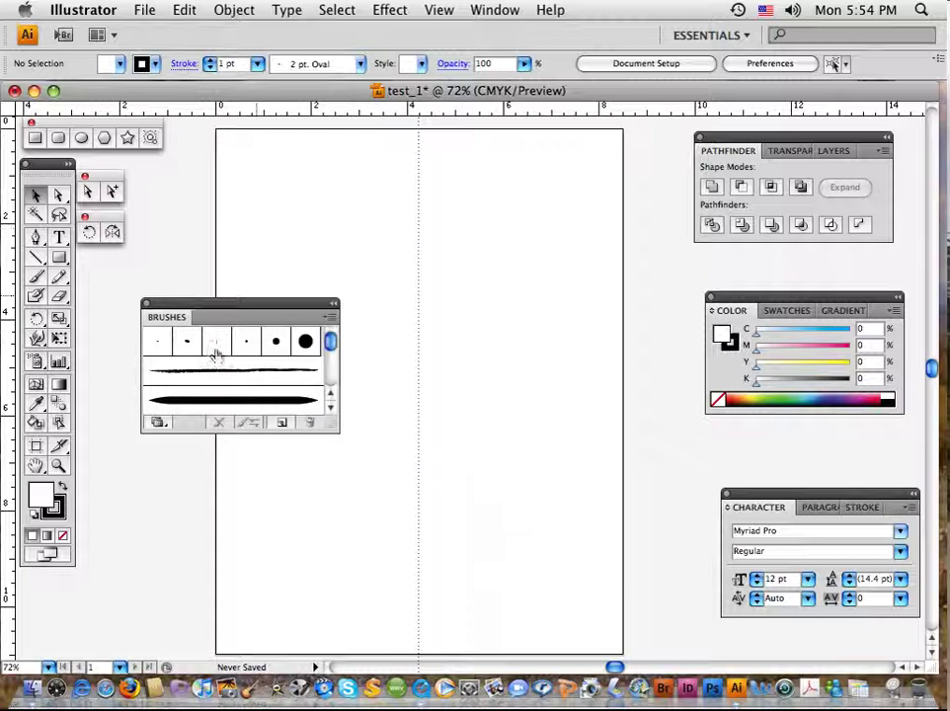
pyautogui.click(146, 306)
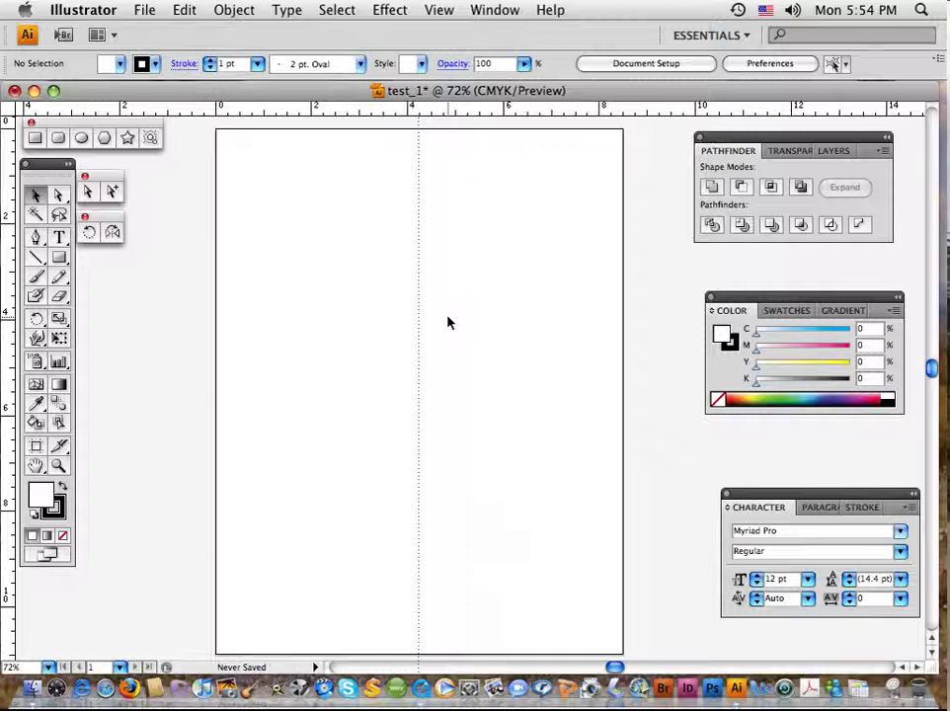